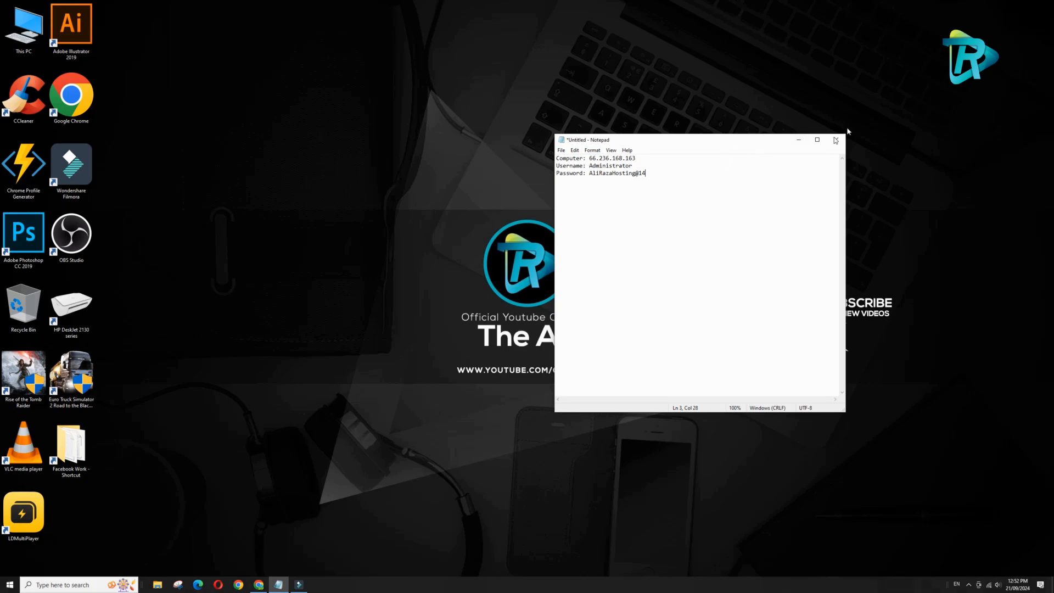
Step: Put the Notepad window away and open Remote Desktop Connection with its full connection options shown
left_click(801, 140)
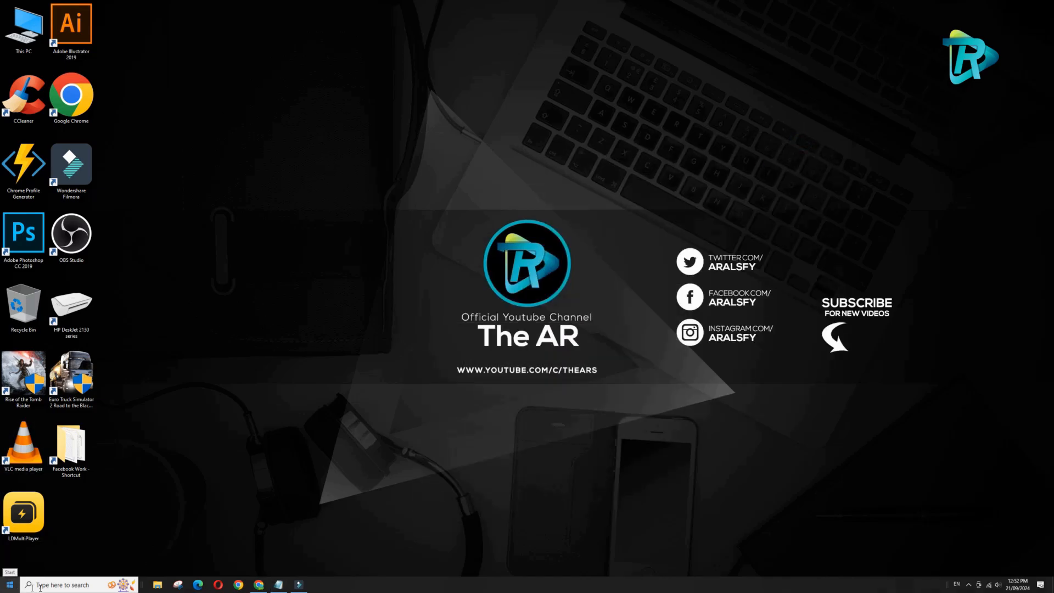
left_click(37, 585)
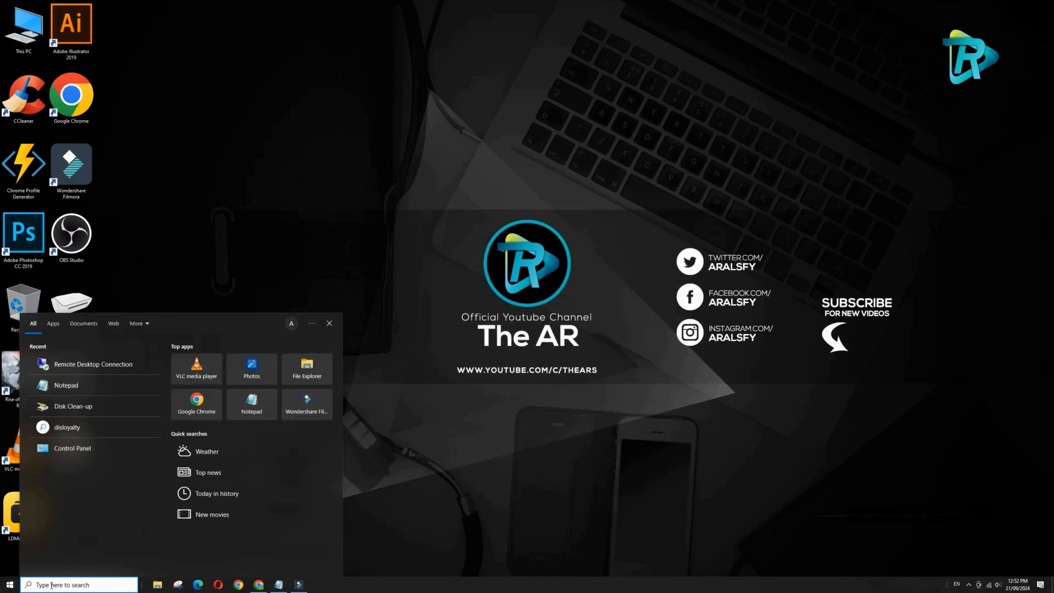
type("re")
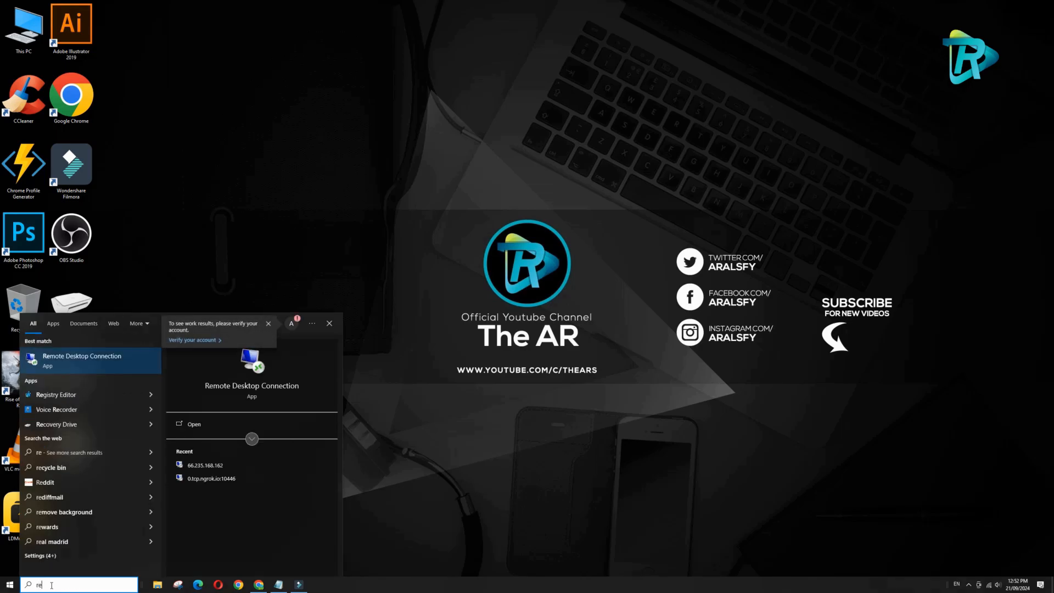
type("m")
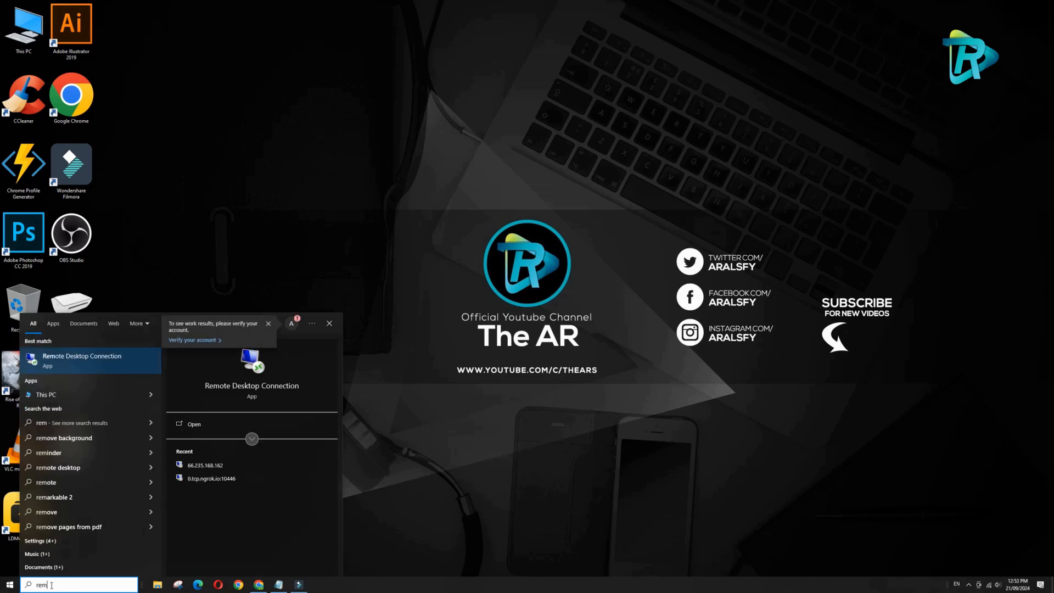
left_click(113, 359)
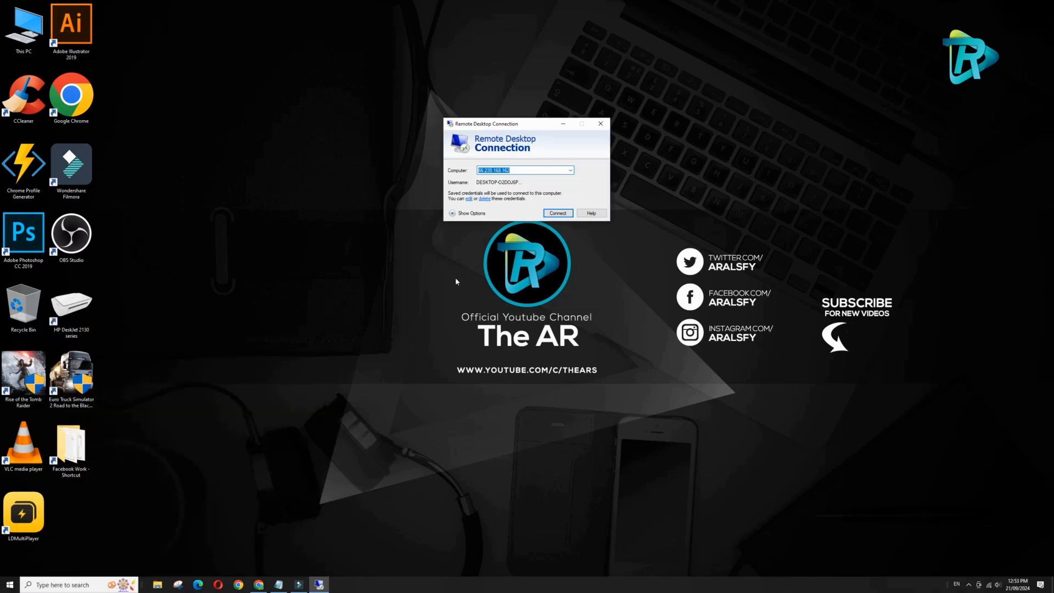
left_click(472, 214)
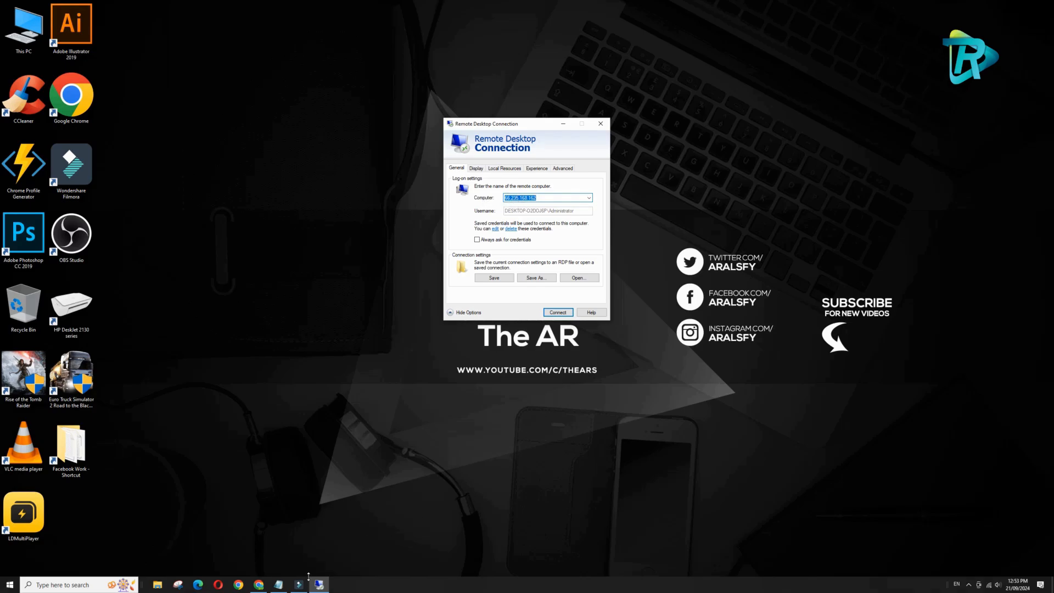
Step: Check the computer address in the Notepad login notes beside the connection settings, and hide the notes again
left_click(278, 584)
left_click_drag(666, 137, 802, 121)
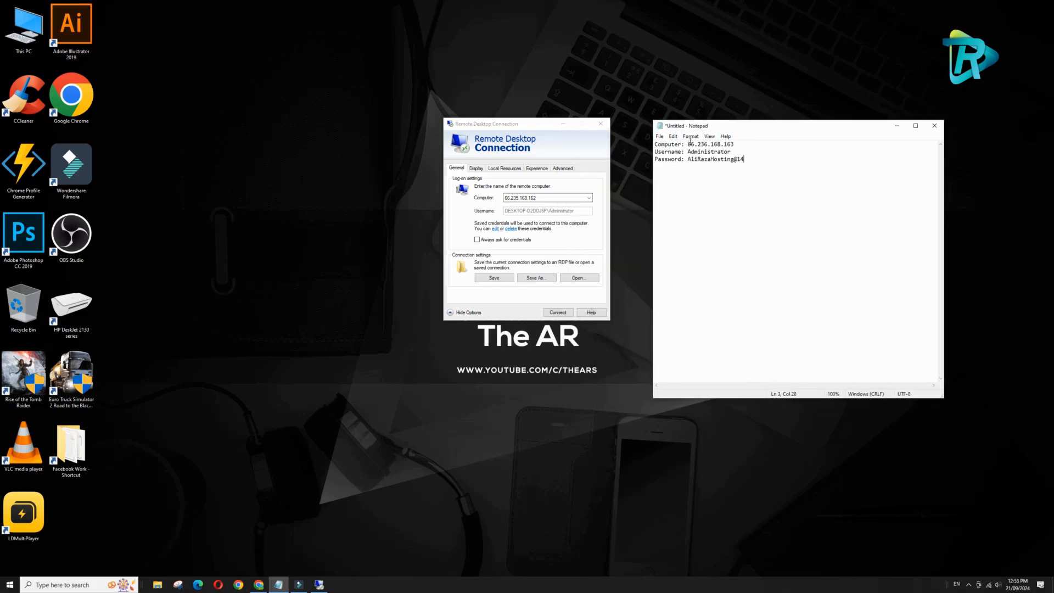
left_click_drag(688, 144, 730, 144)
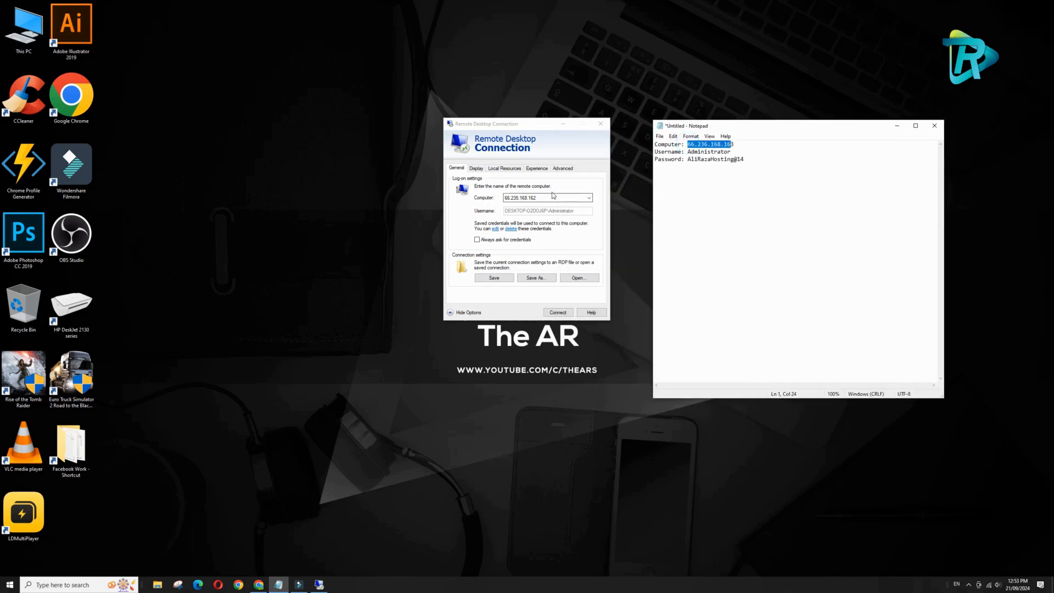
left_click(897, 126)
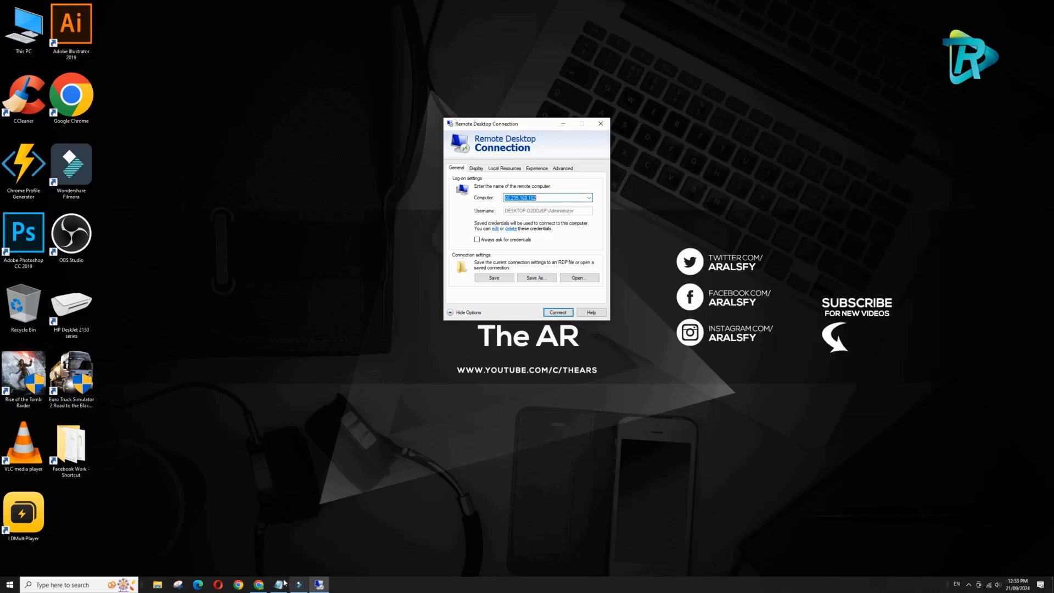
left_click(278, 585)
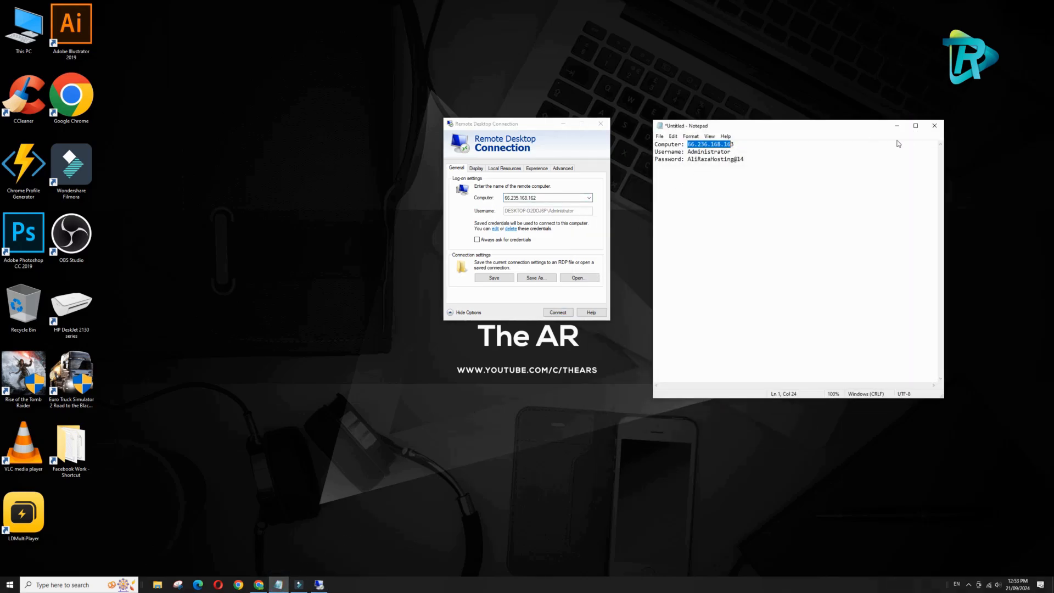
left_click(900, 126)
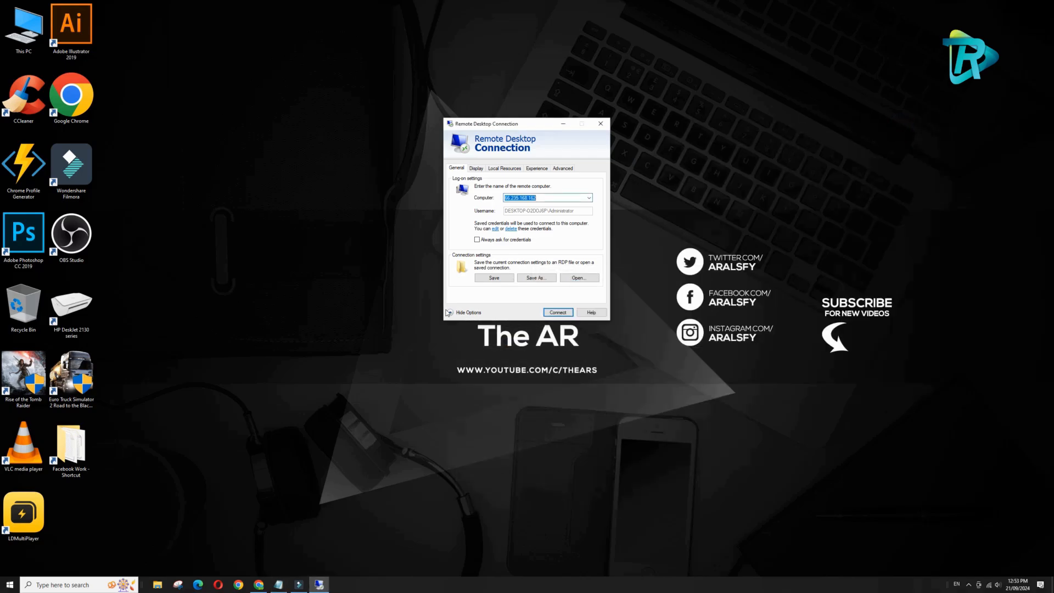
Step: Connect to the remote computer despite the certificate warning, and place its session in a window beside the local desktop icons
left_click(556, 313)
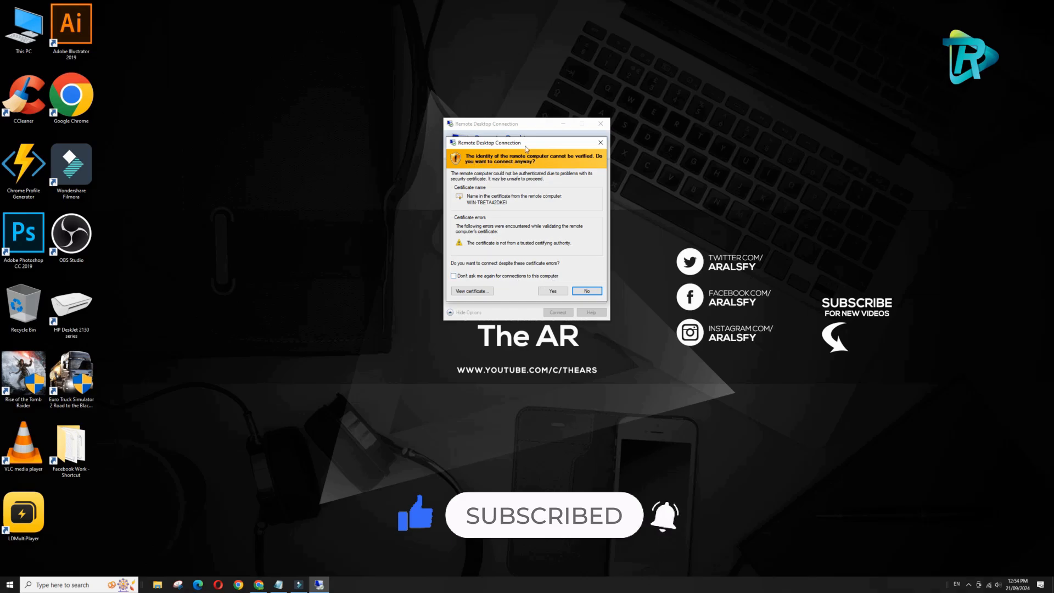
left_click(547, 292)
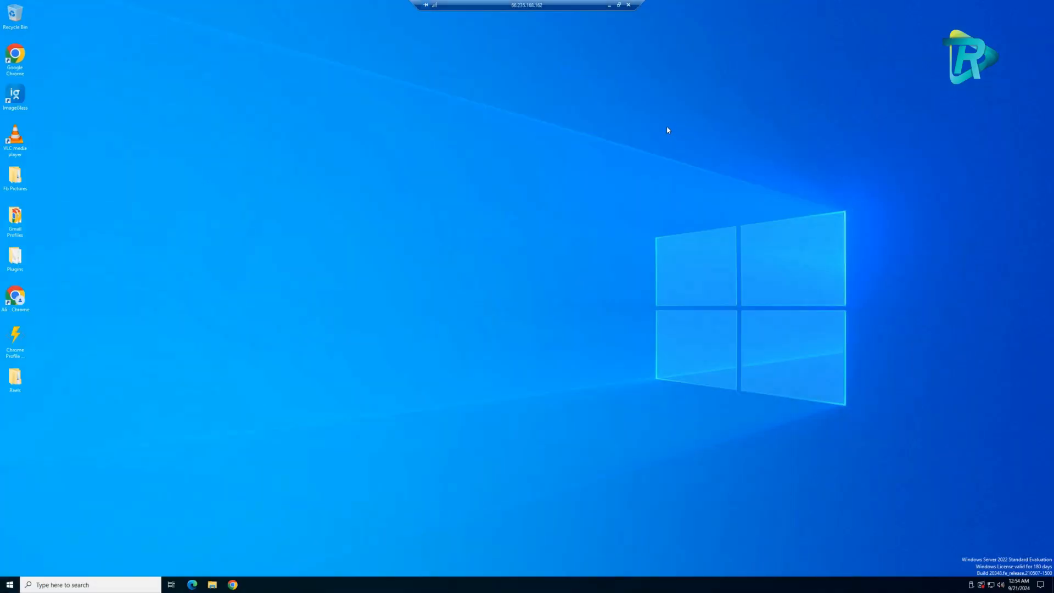
left_click(619, 5)
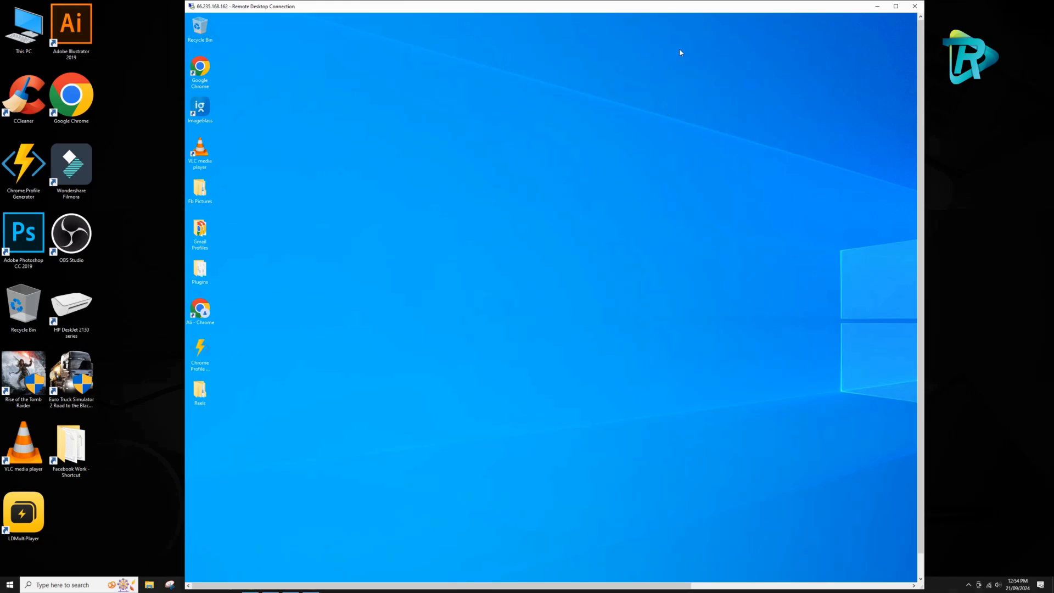
left_click(895, 7)
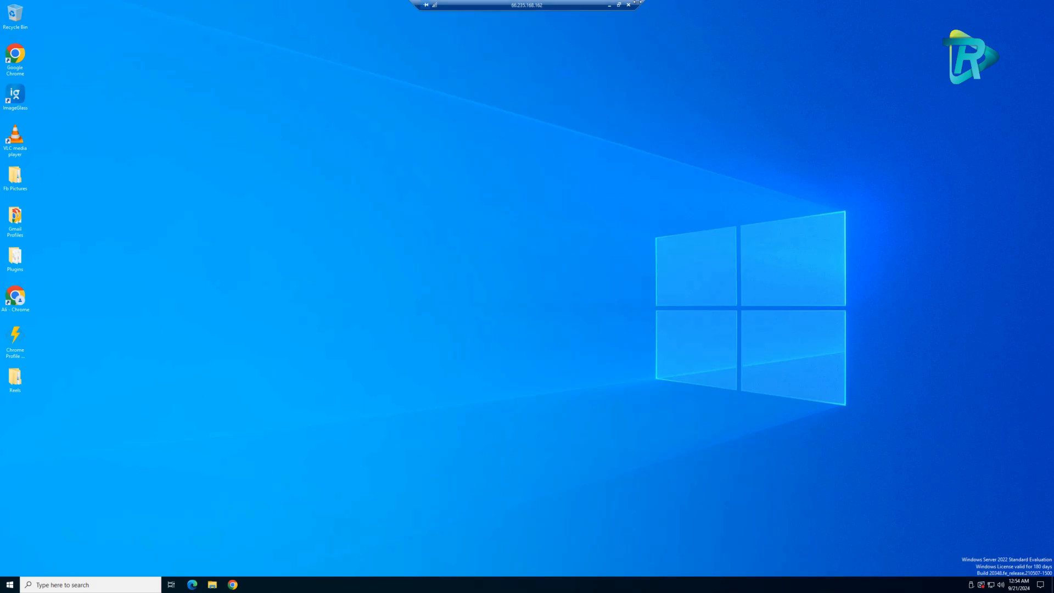
left_click(619, 5)
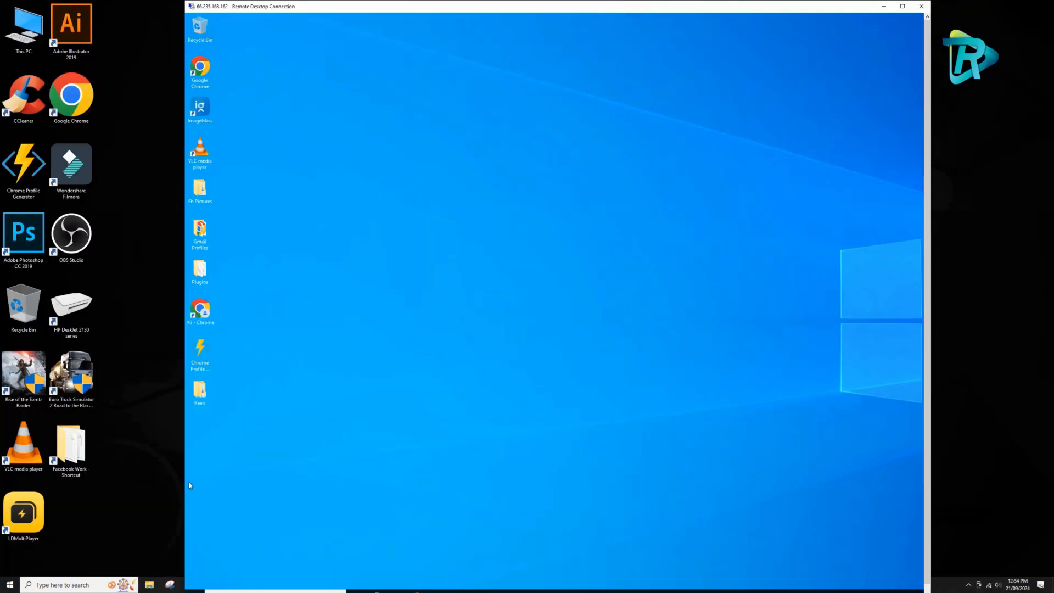
left_click_drag(351, 5, 506, 6)
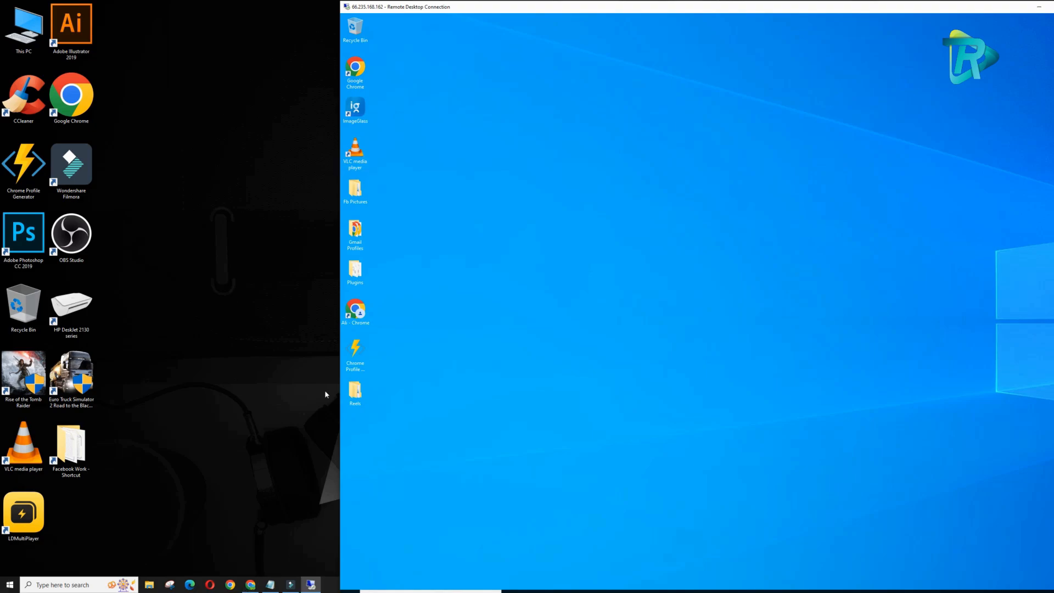
Step: Search Google for "my location" in the local computer's Chrome, and return to the desktop
mouse_move(250, 588)
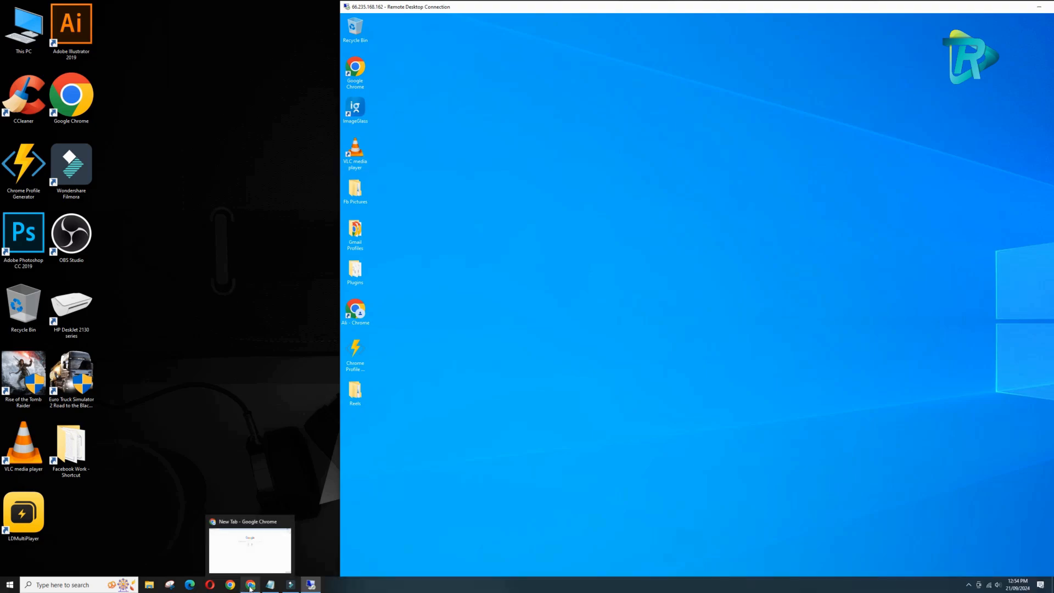
left_click(250, 588)
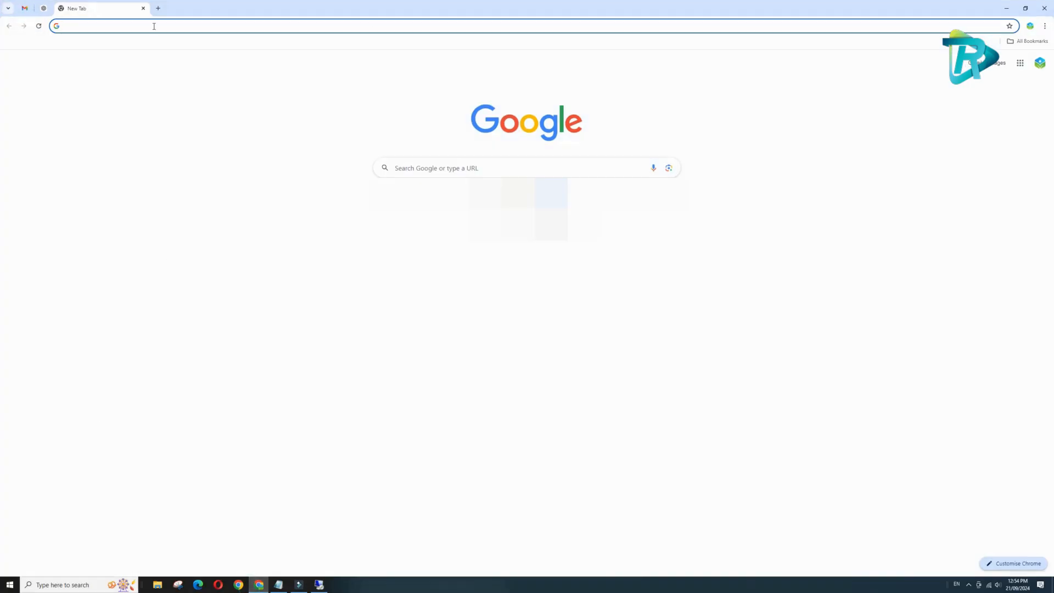
left_click(434, 169)
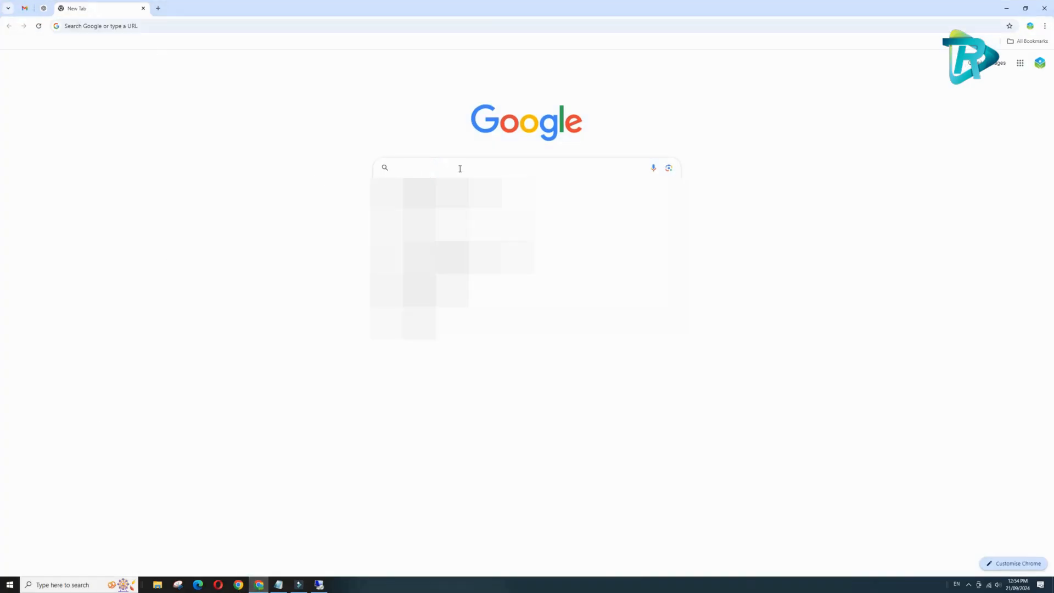
type("my lo")
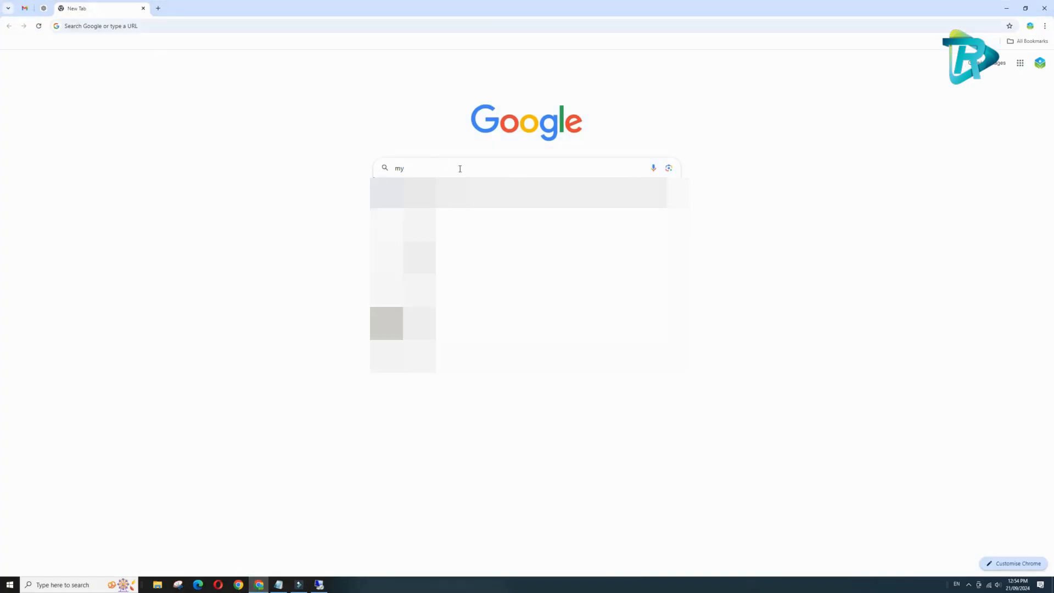
key("Down")
key("Return")
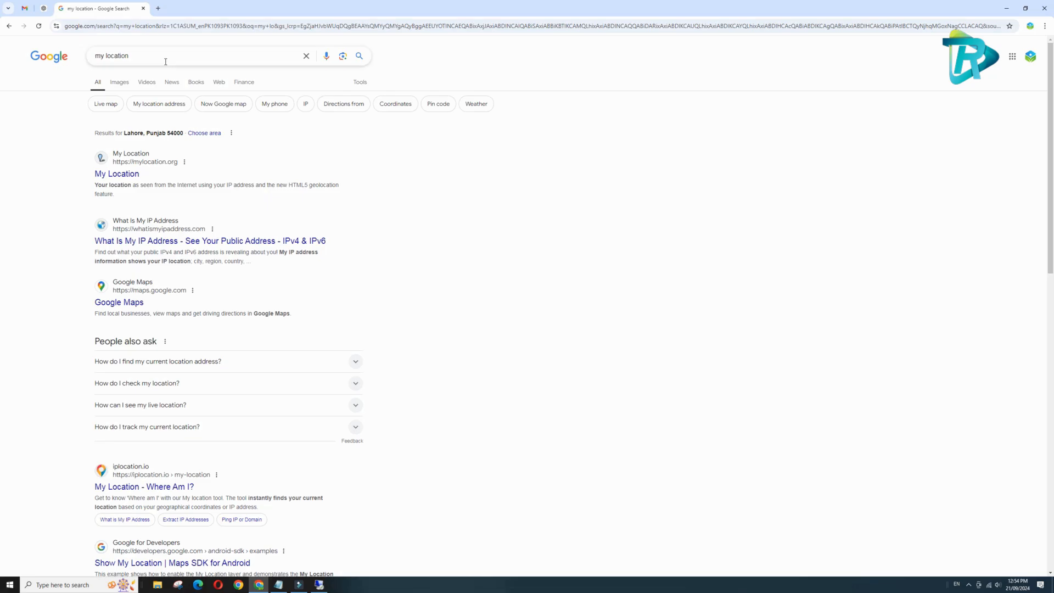
left_click(1013, 11)
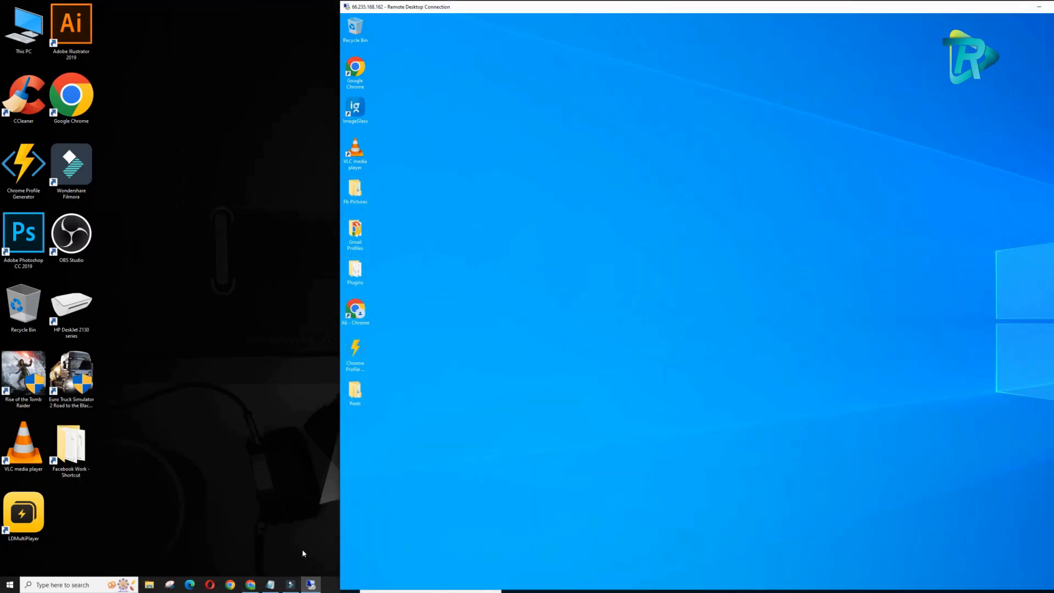
Step: Run an internet speed test on speedtest.net in a new tab of the local Chrome, and return to the desktop
left_click(255, 588)
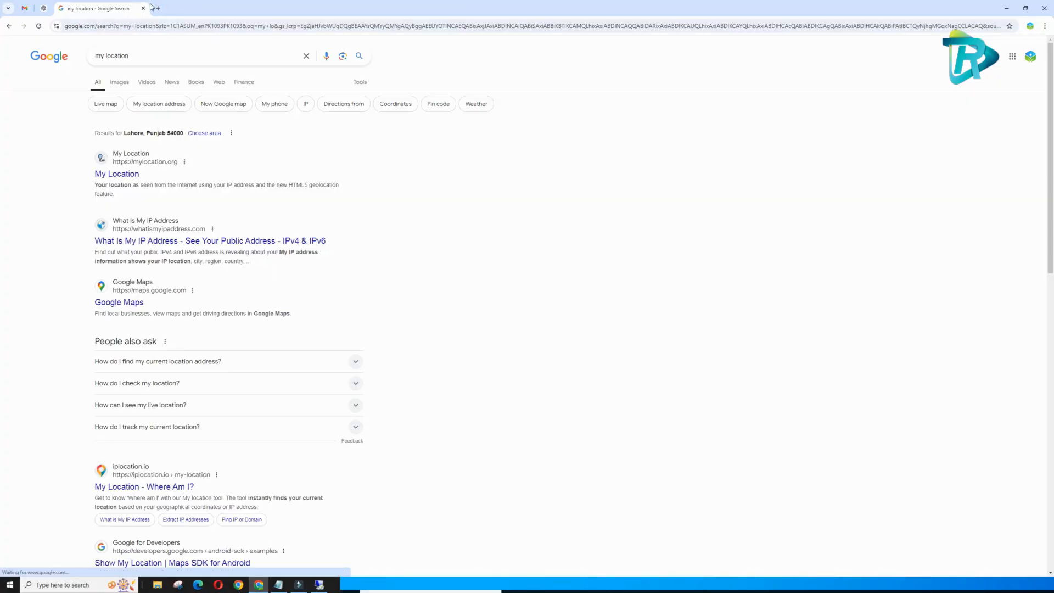
left_click(153, 8)
type("s")
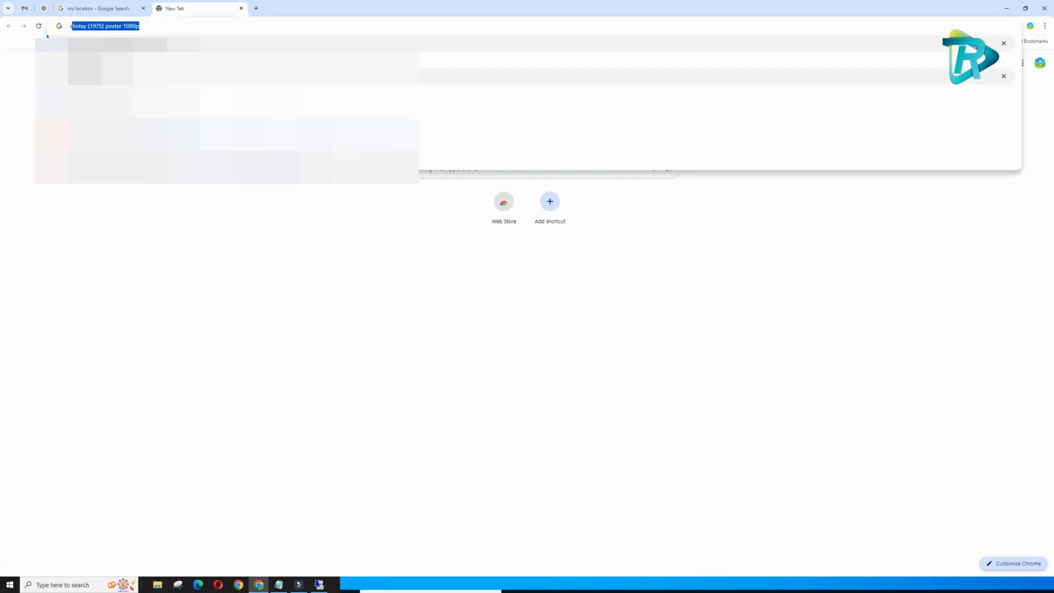
type("p")
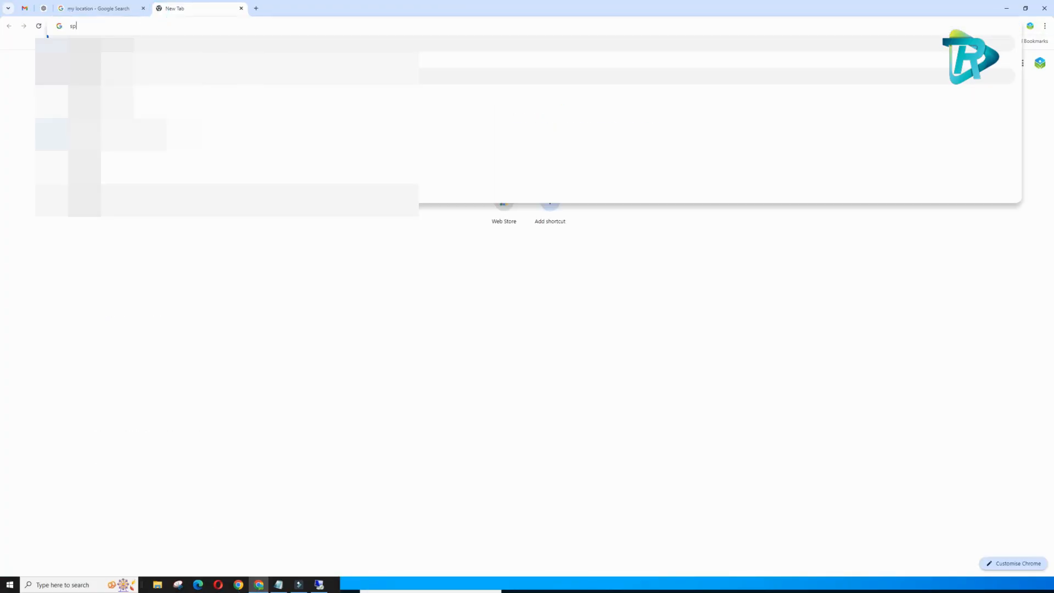
key("Return")
left_click(165, 127)
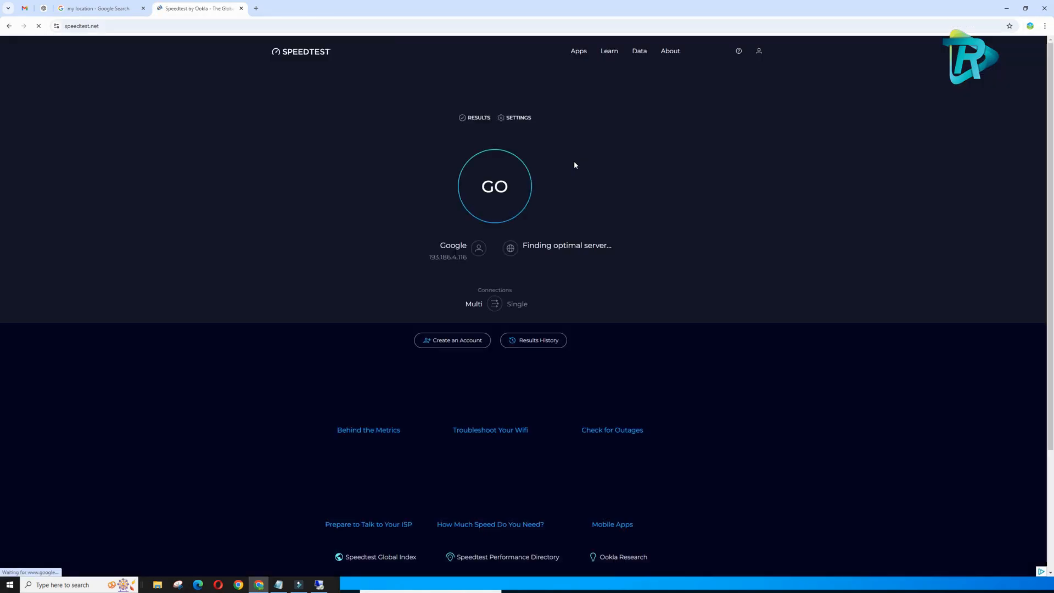
left_click(531, 190)
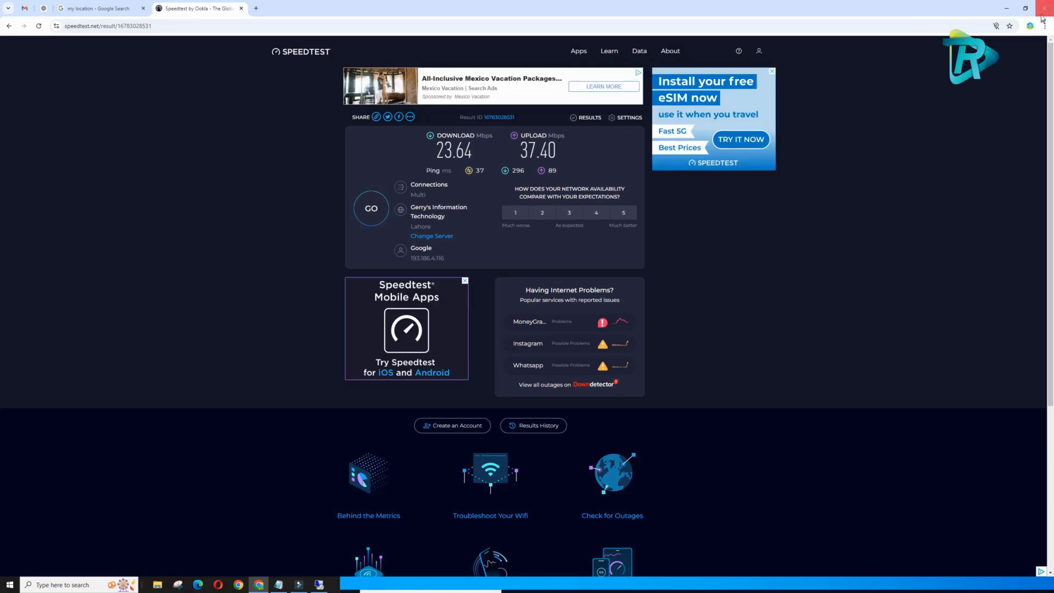
left_click(1007, 8)
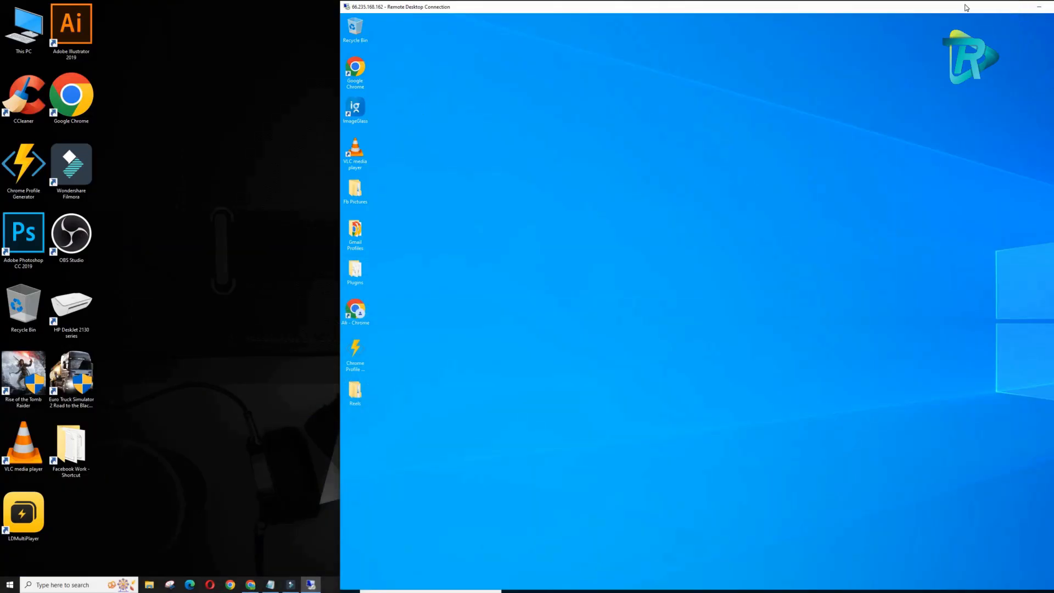
Step: Return the remote session to full screen and open its Chrome with the first listed profile
double_click(1011, 8)
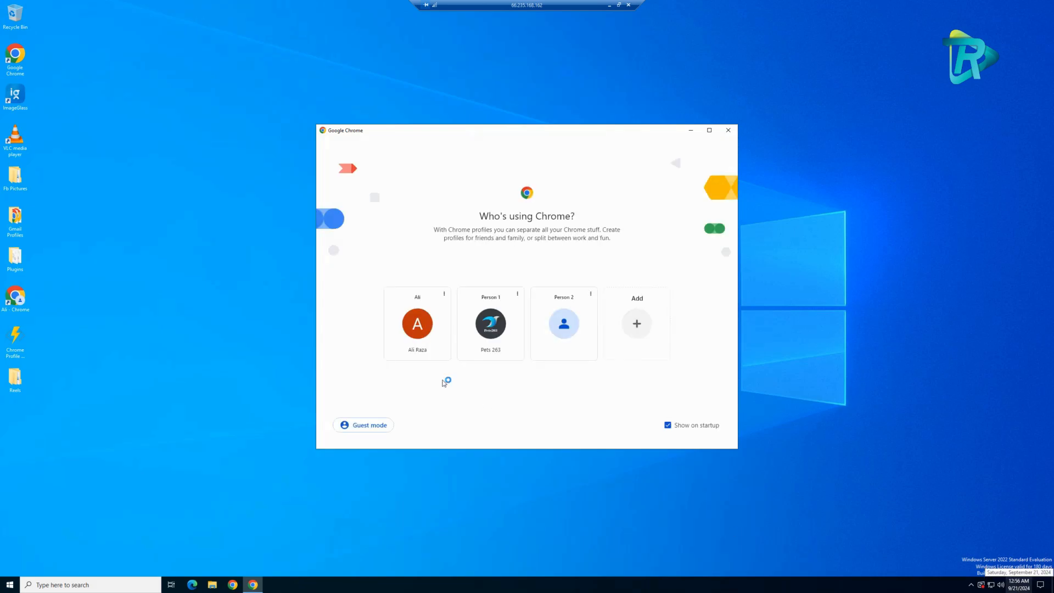
left_click(437, 336)
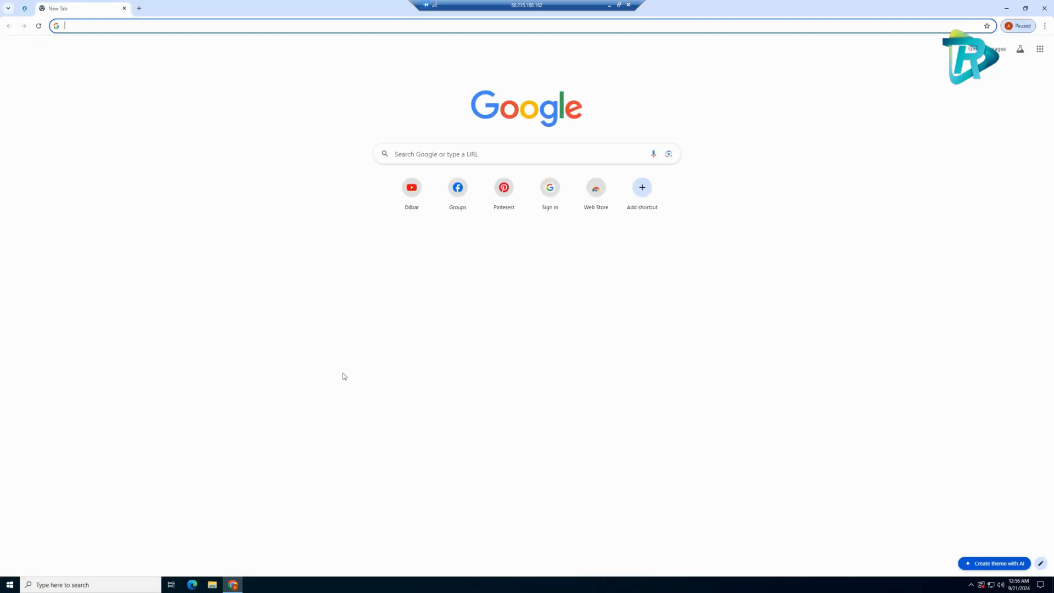
left_click(618, 5)
mouse_move(1017, 585)
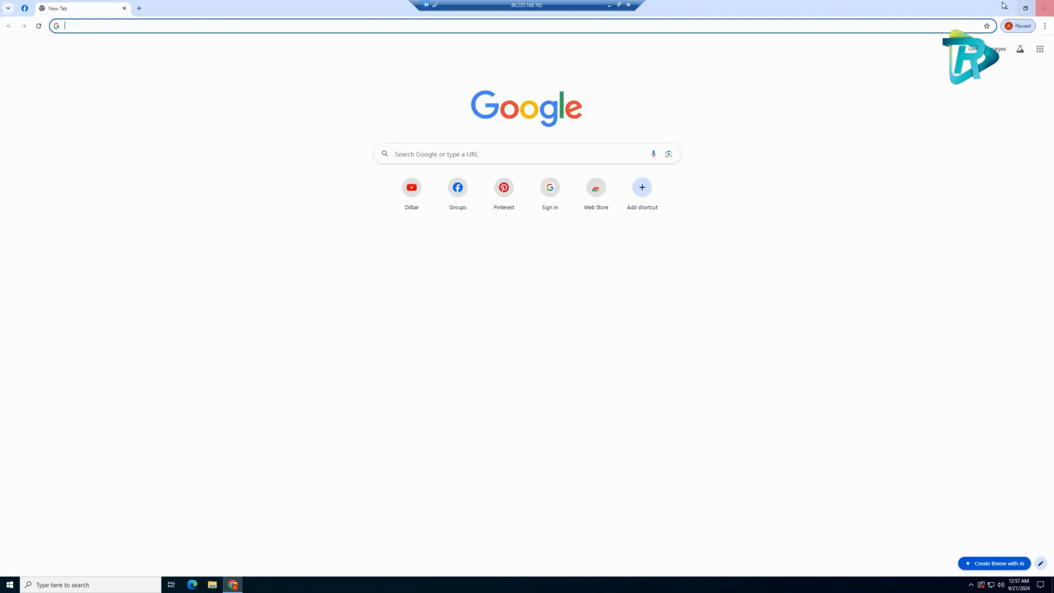
Step: Search Google for "my location" in the remote computer's Chrome and highlight the country name above the results map
left_click(423, 153)
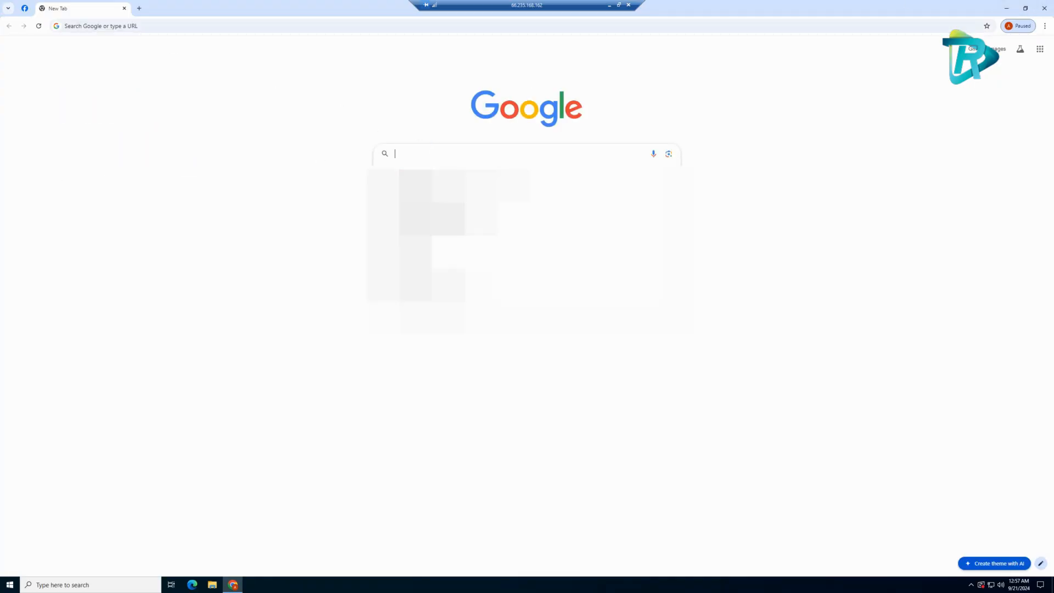
type("m")
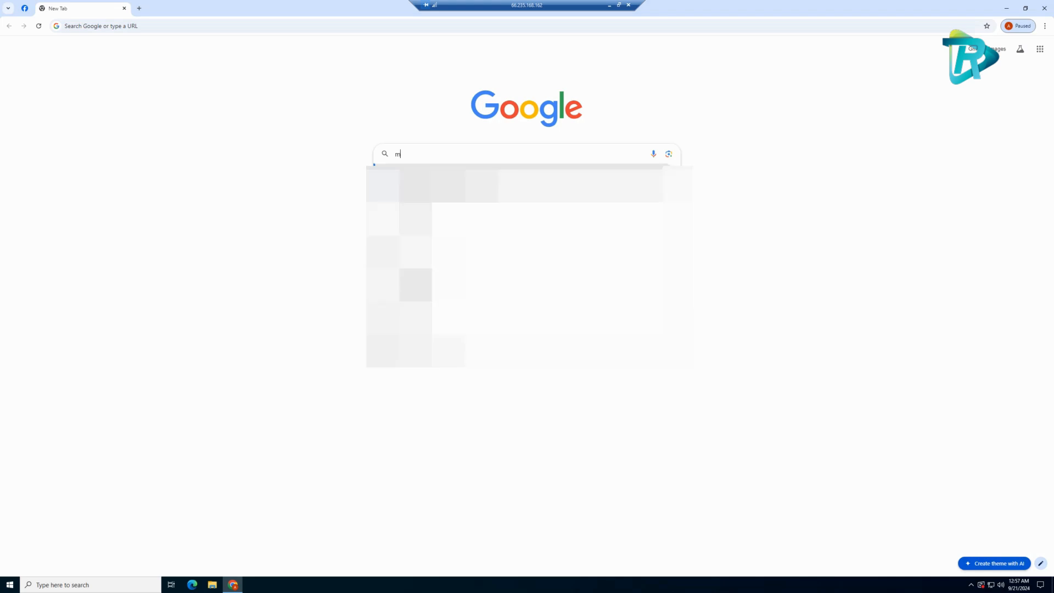
type("yy")
key("BackSpace")
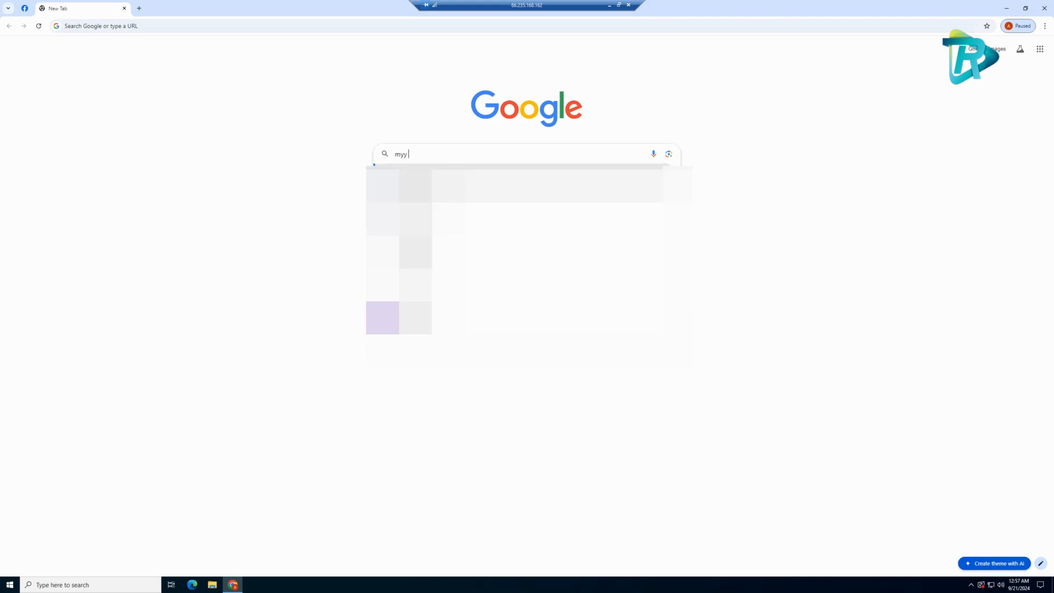
type("lo")
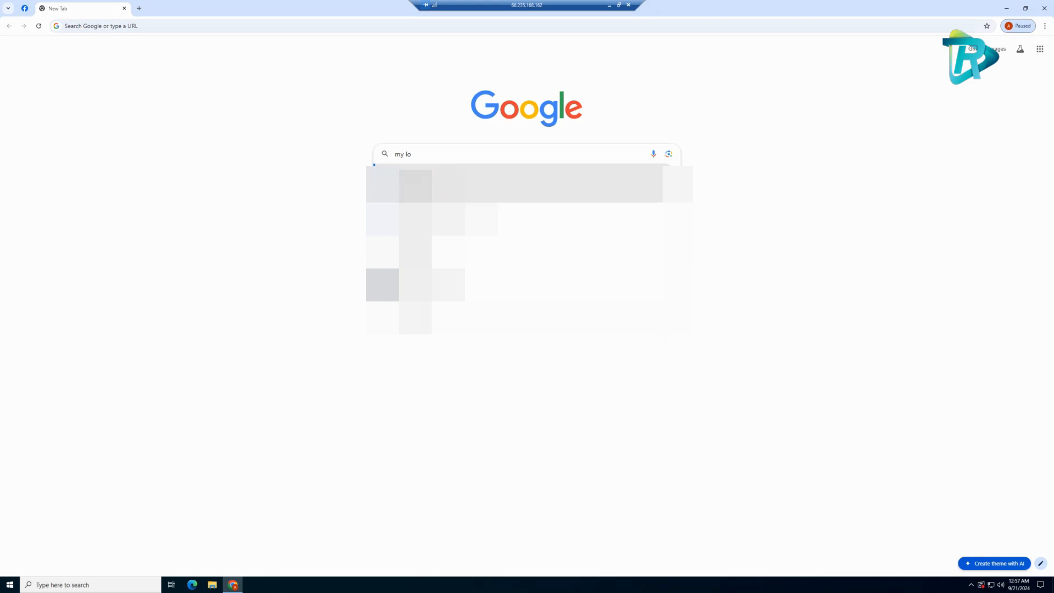
left_click(440, 177)
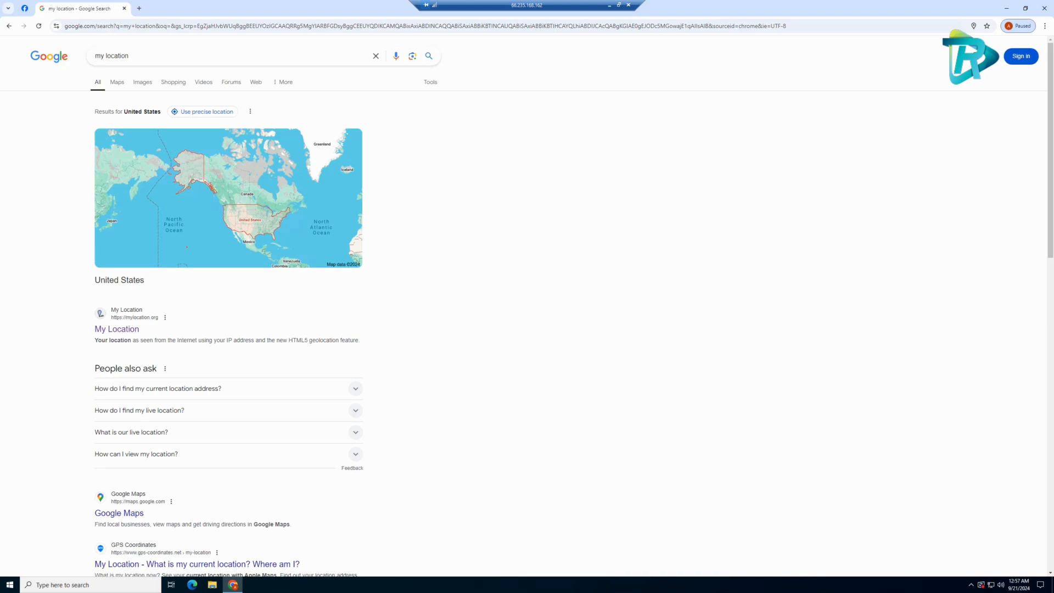
left_click_drag(161, 112, 122, 113)
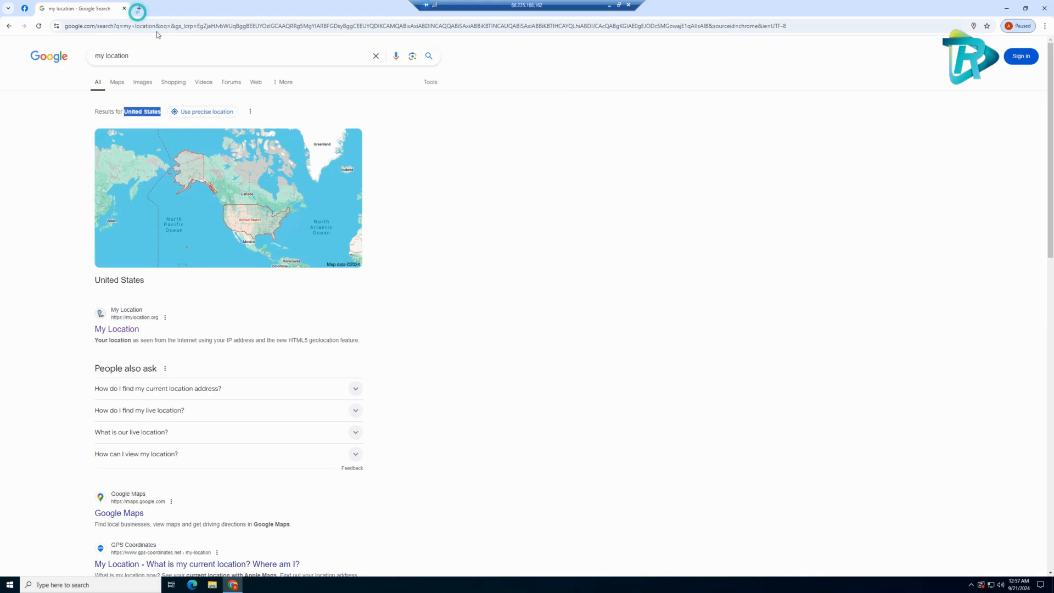
Step: Run an internet speed test on speedtest.net in a new tab of the remote Chrome, and return to the remote desktop
left_click(139, 8)
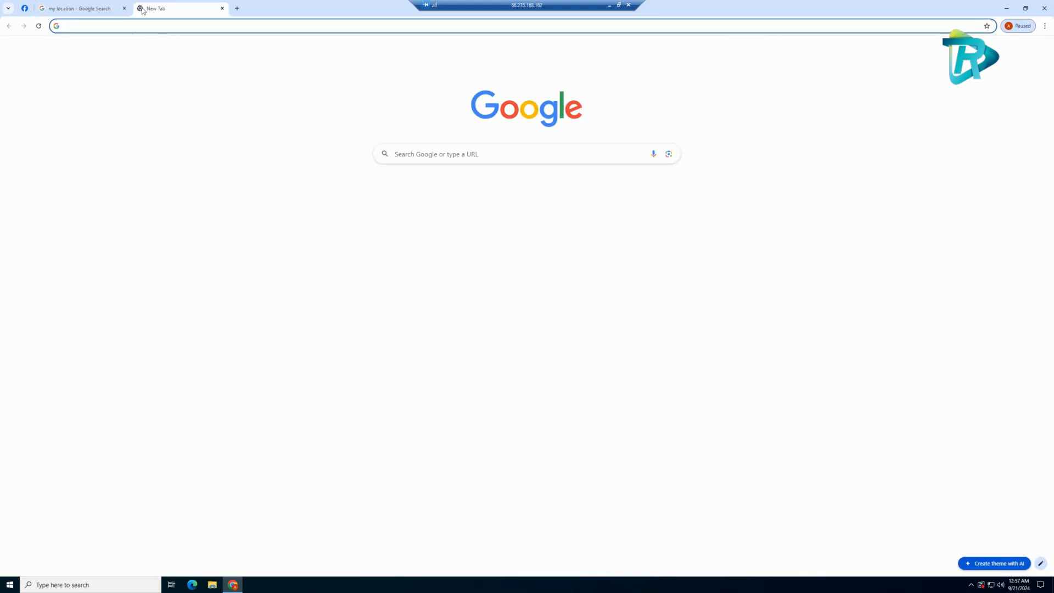
type("sp")
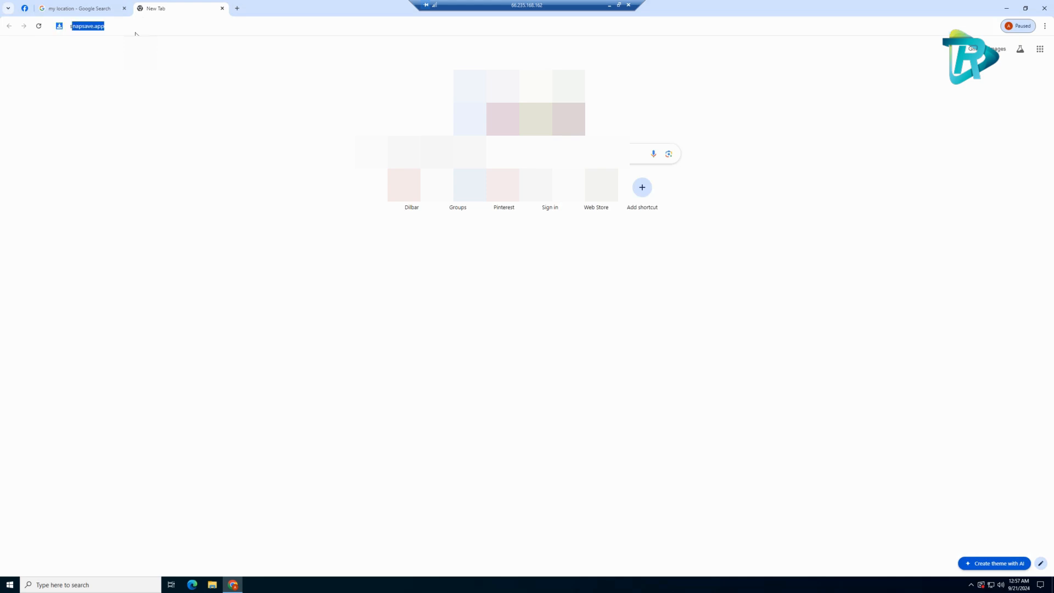
type("eed")
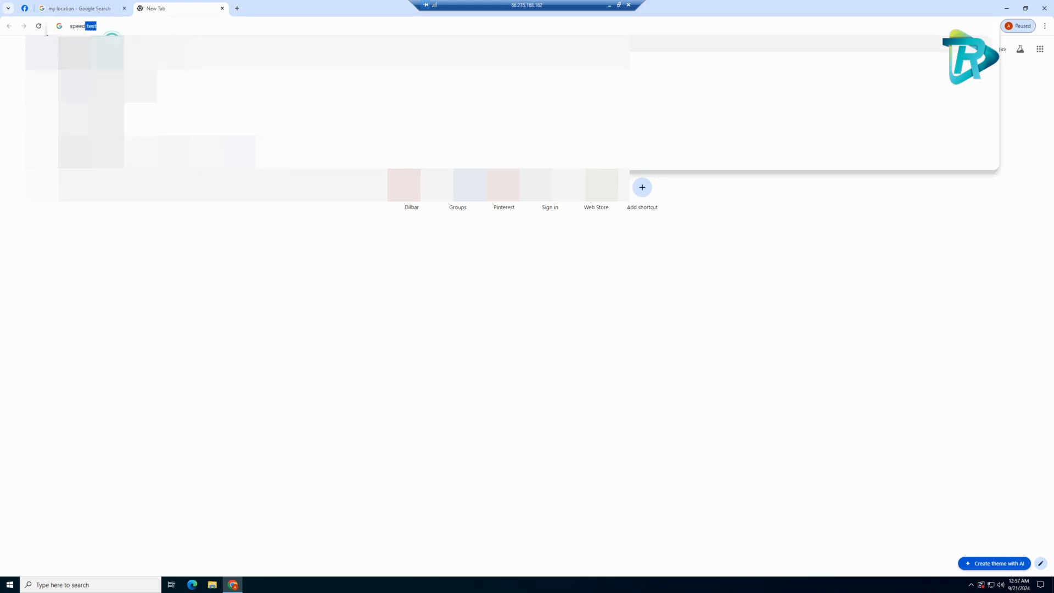
key("Return")
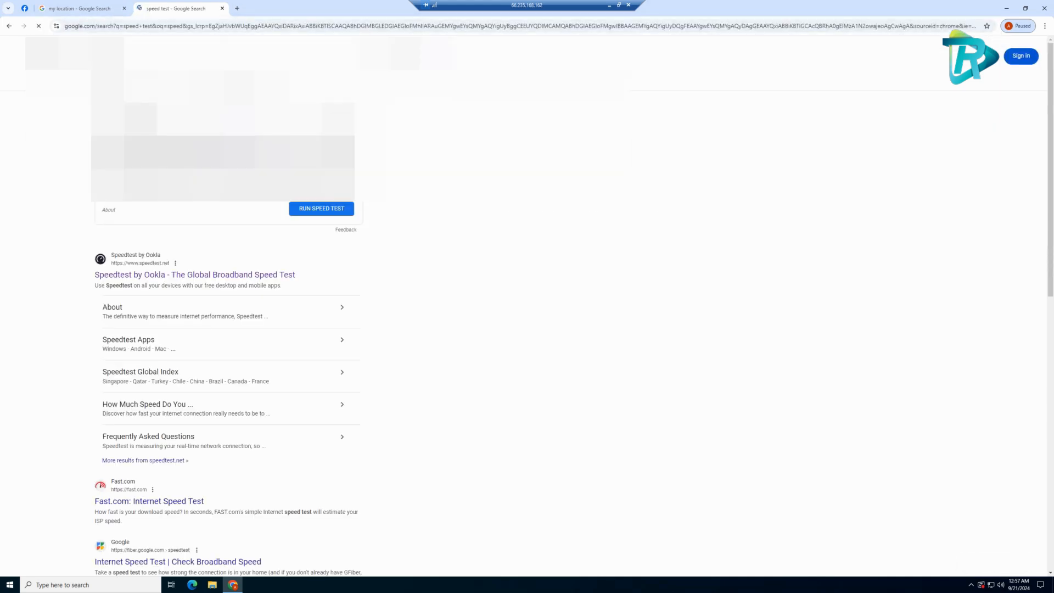
left_click(149, 276)
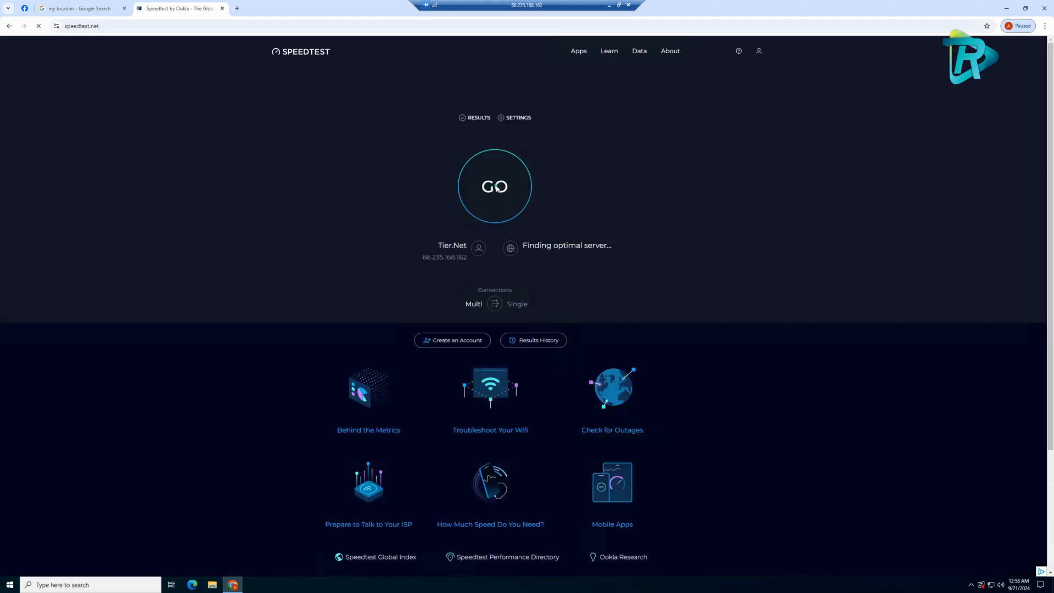
left_click(496, 187)
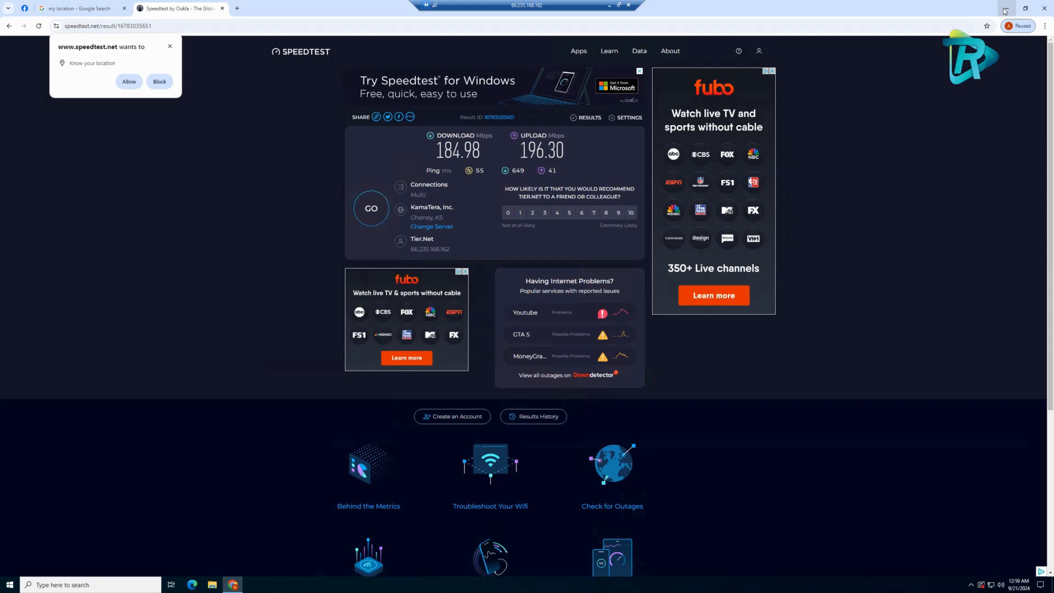
left_click(1025, 8)
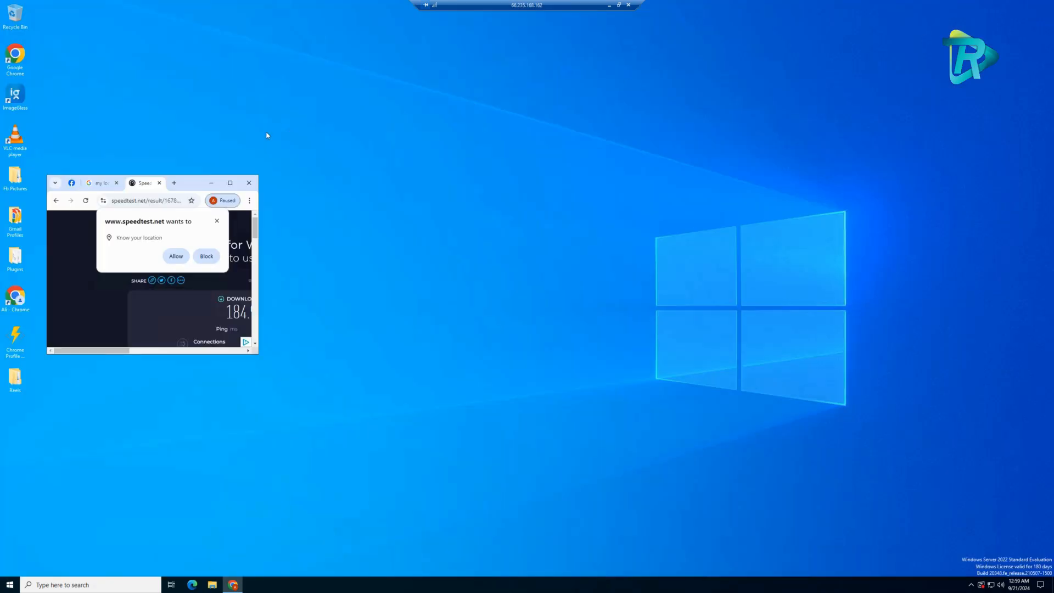
left_click(212, 183)
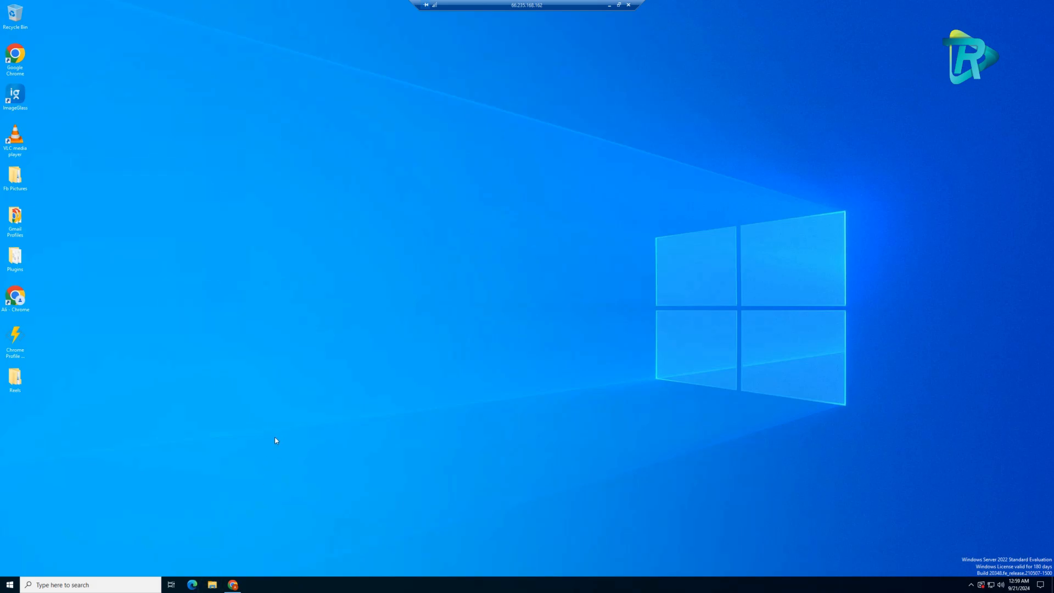
Step: Examine the remote computer's drives and device specifications through This PC and its properties, and return to the remote desktop
key("super+e")
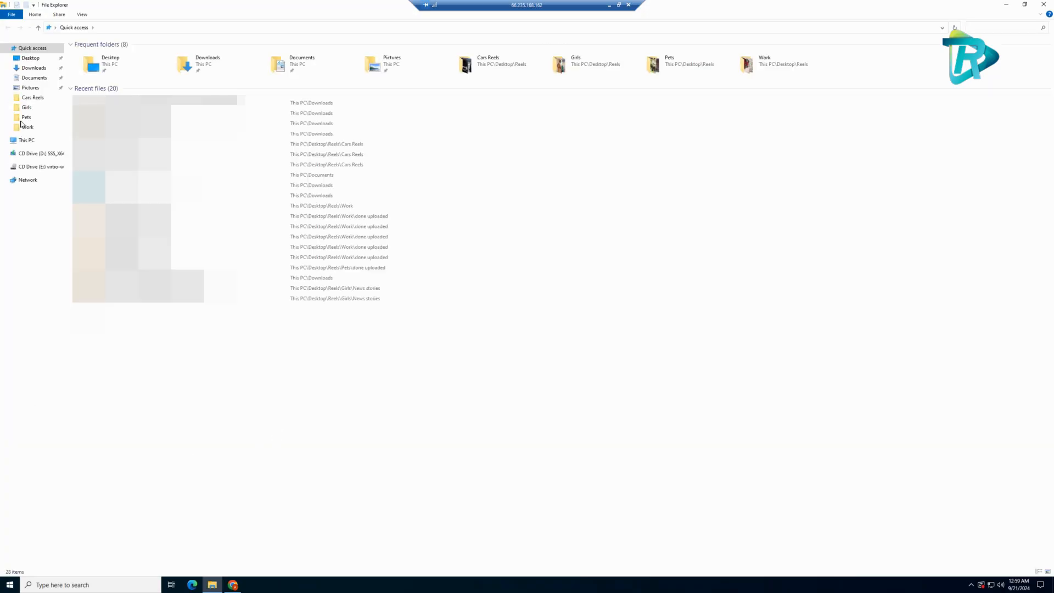
left_click(20, 141)
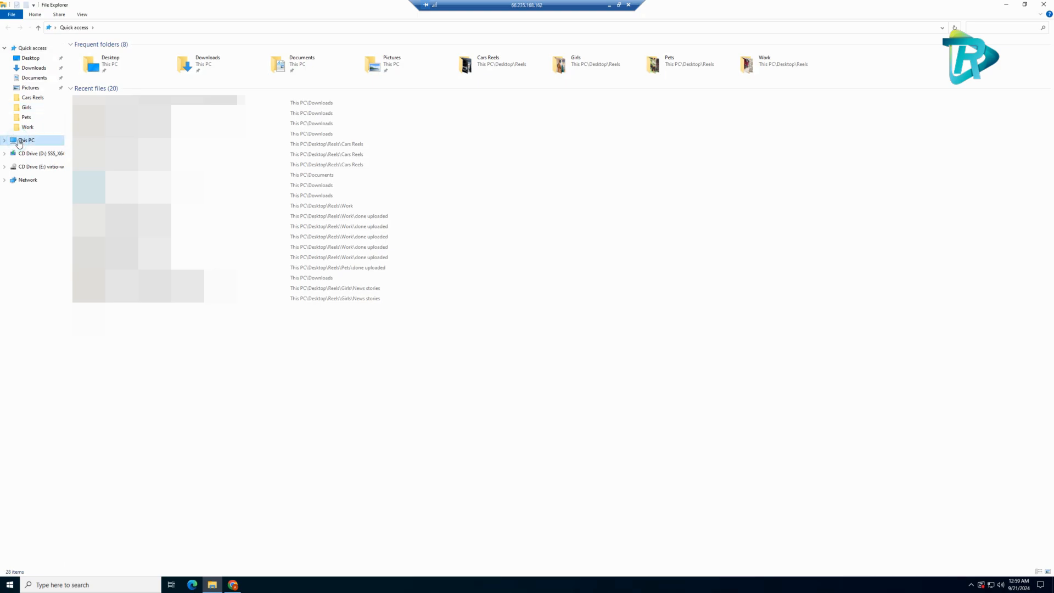
right_click(19, 141)
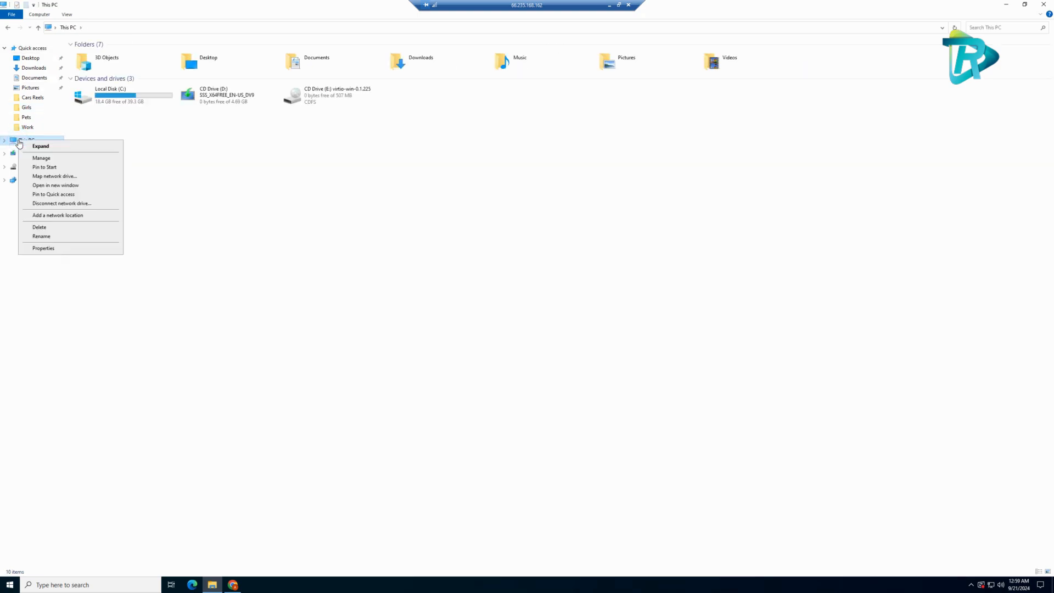
left_click(48, 248)
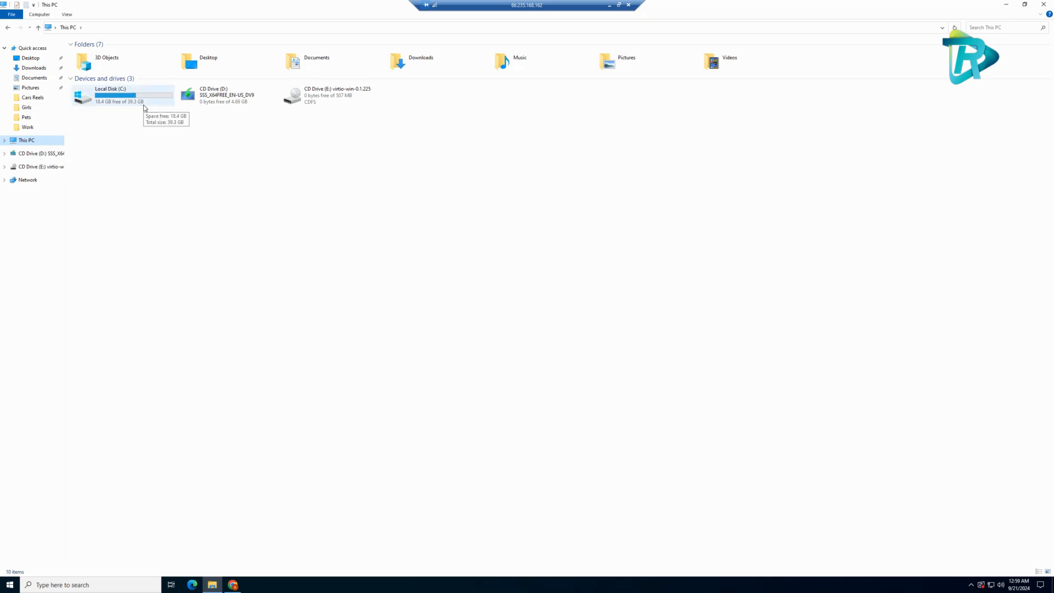
key("super+i")
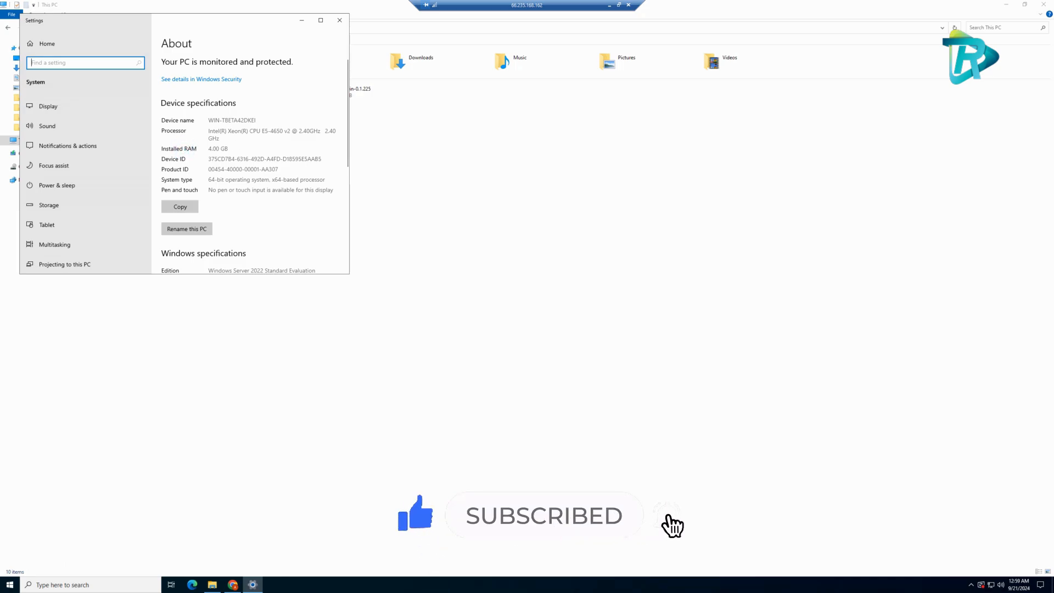
left_click(302, 22)
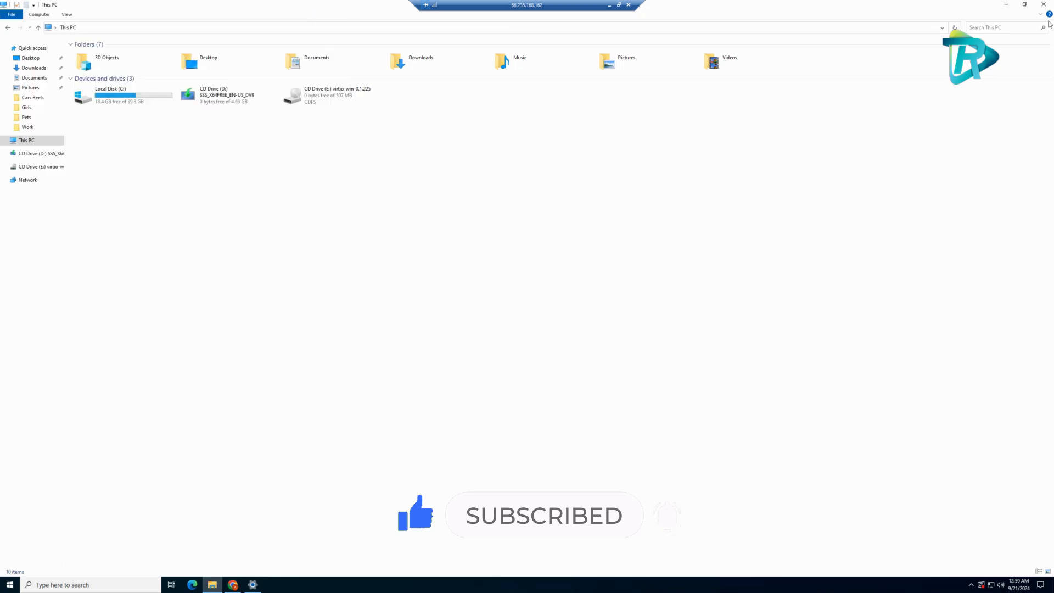
left_click(1008, 4)
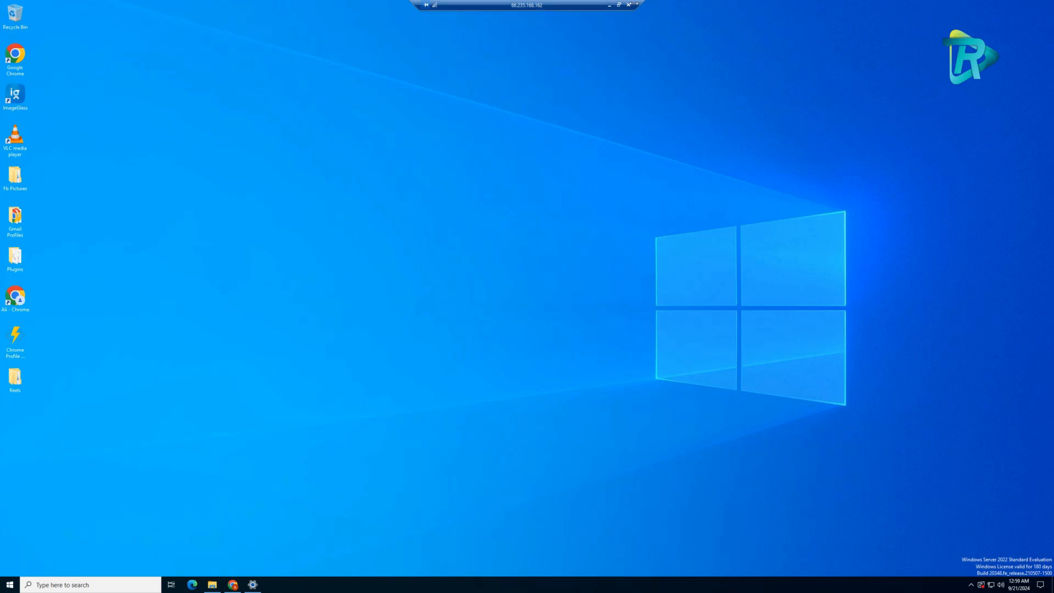
Step: Disconnect the remote session and refresh the local desktop
left_click(628, 5)
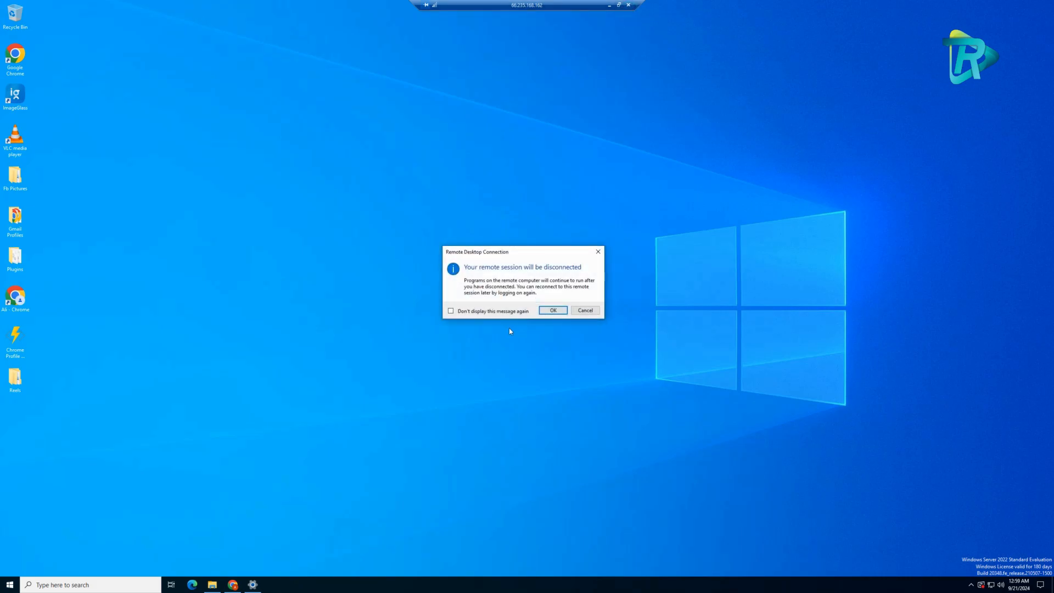
left_click(549, 310)
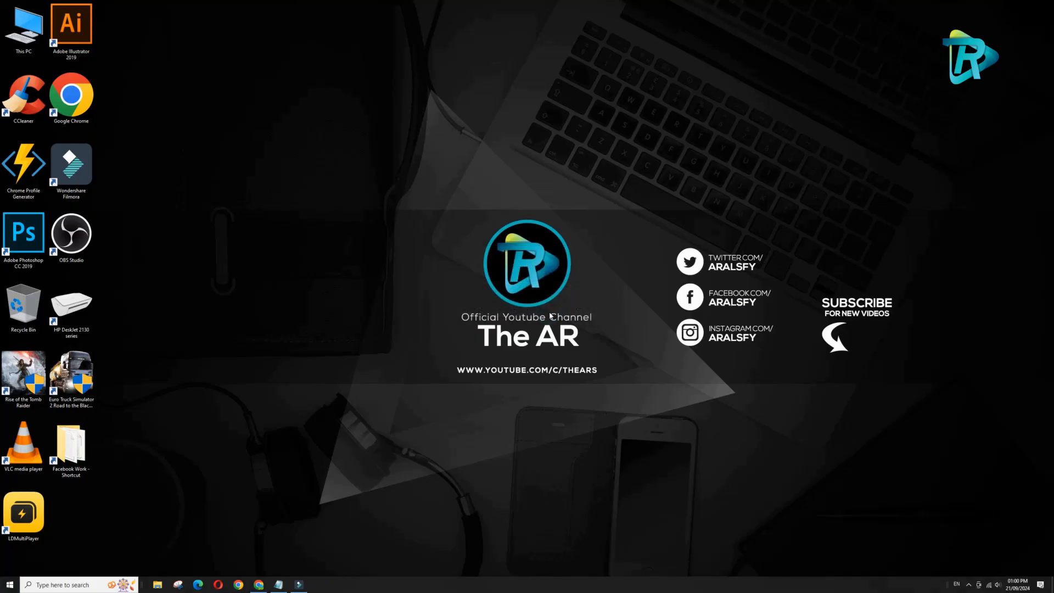
right_click(462, 146)
left_click(488, 170)
Step: Search for "zain hosting" in the local Chrome and open the Zain Hosting website from the results
left_click(260, 585)
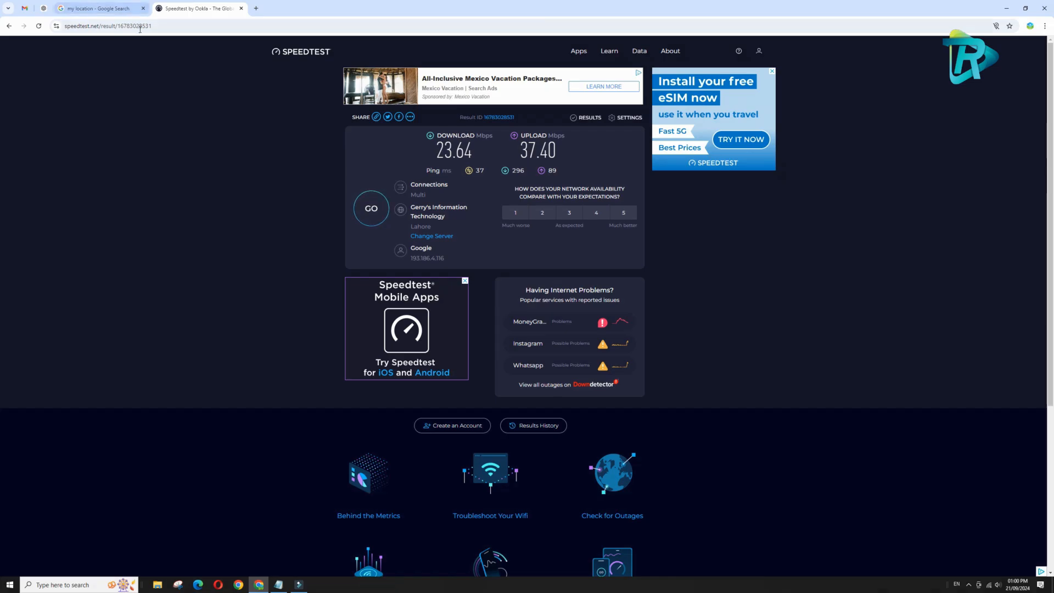
left_click(181, 25)
type("zain")
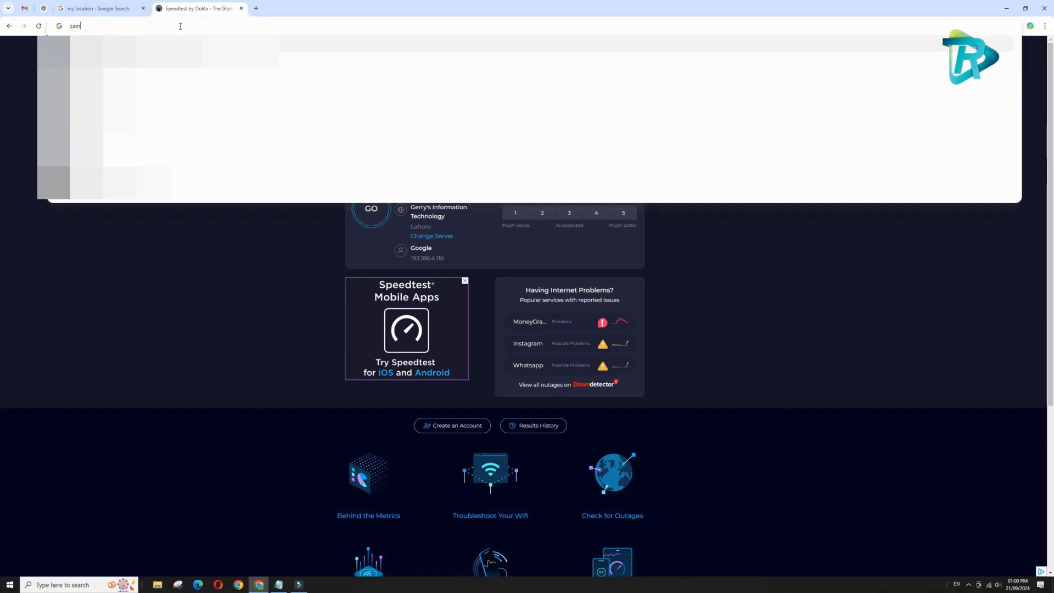
type("ho")
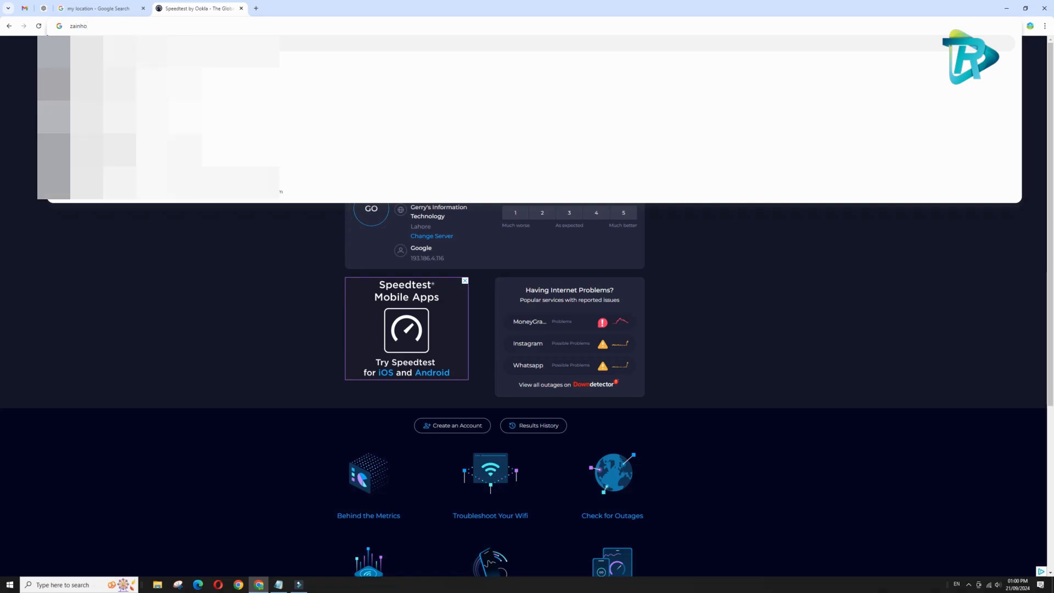
key("Down")
key("Return")
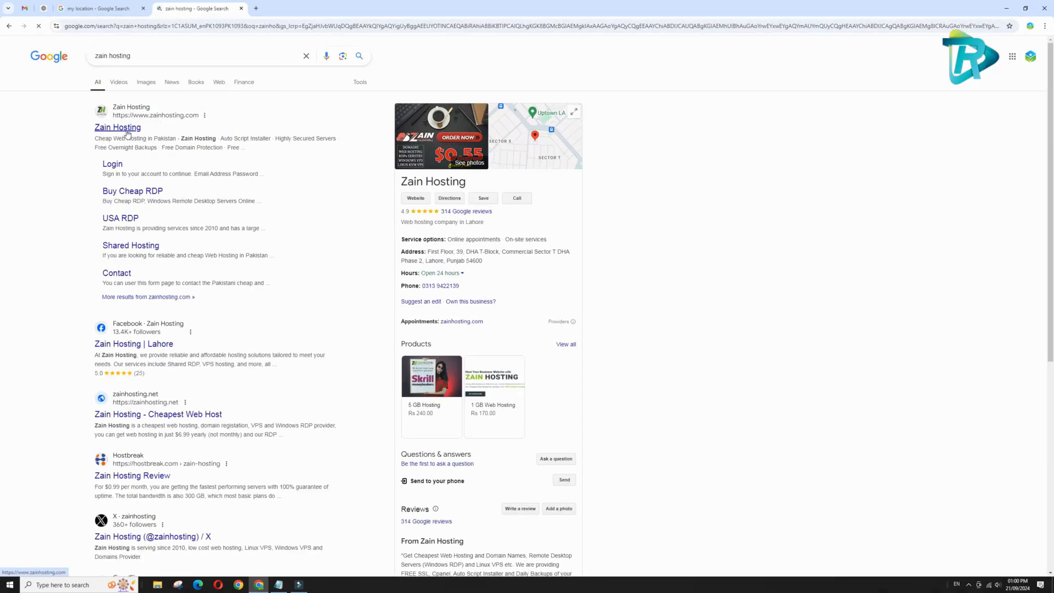
left_click(132, 127)
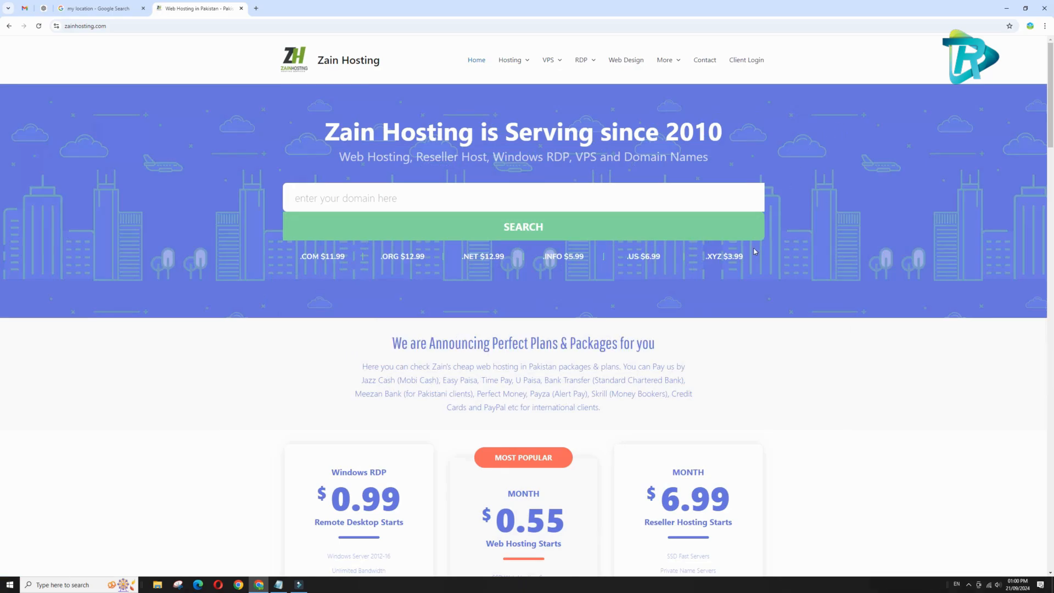
Step: Look over the Zain Hosting home page and bring up its list of RDP offers
scroll(754, 252, "down", 15)
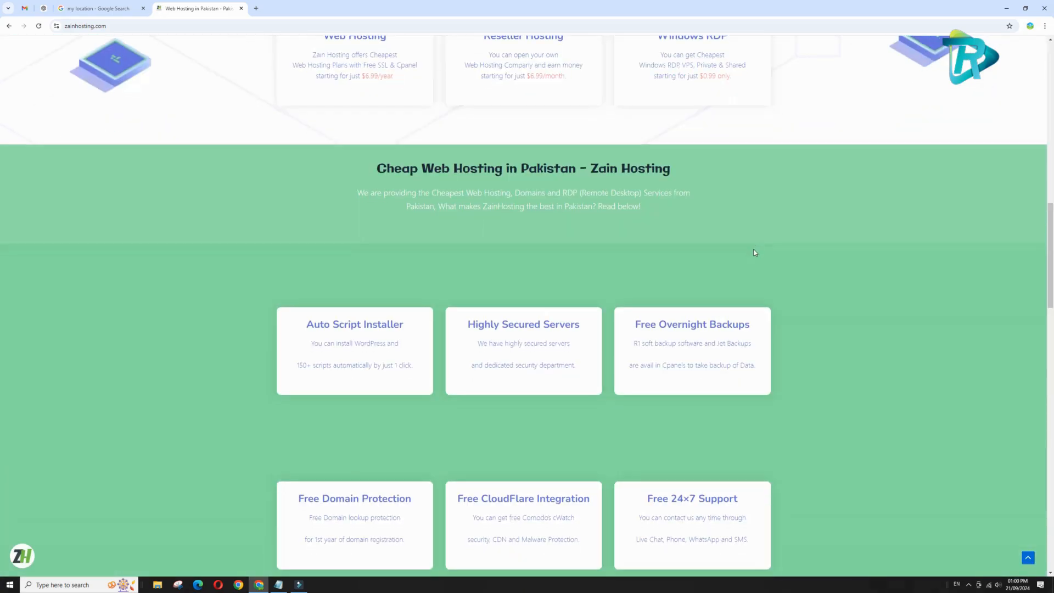
scroll(755, 252, "up", 15)
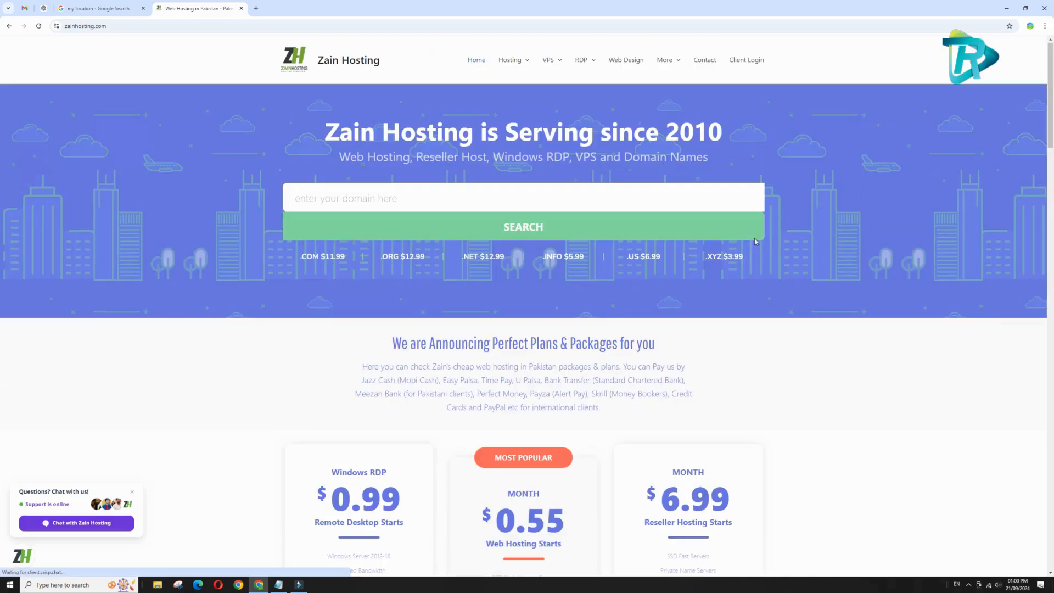
mouse_move(590, 61)
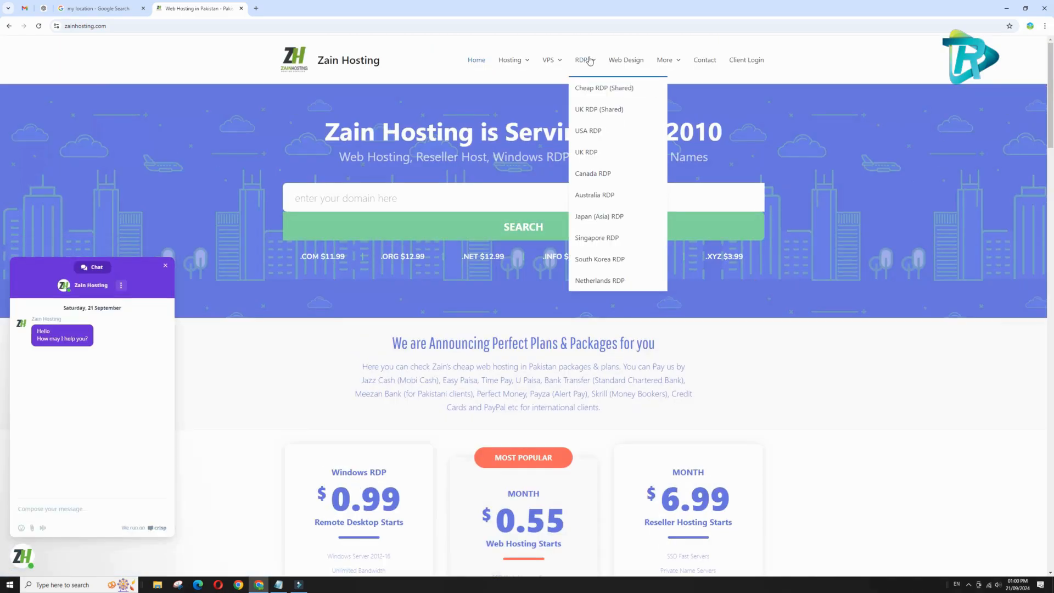